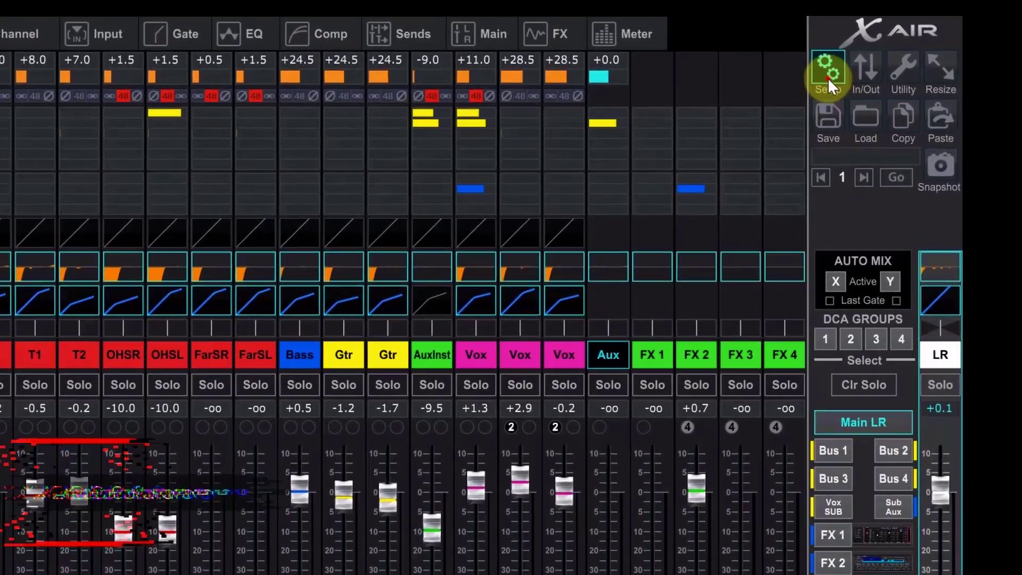
# Initialize the XR18 from Setup's Connection page, resetting all channels and faders to defaults.
pyautogui.click(851, 58)
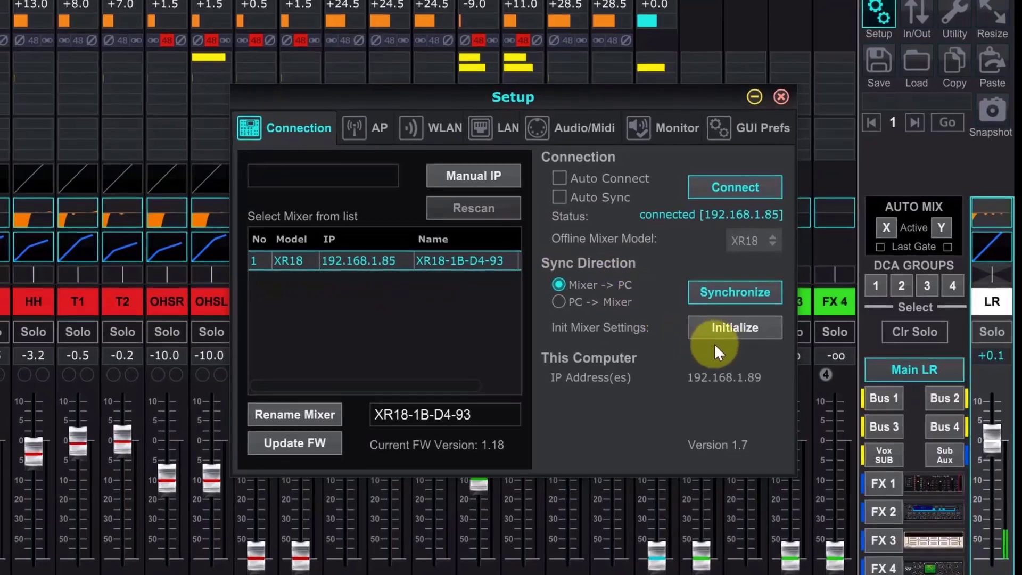
pyautogui.click(689, 374)
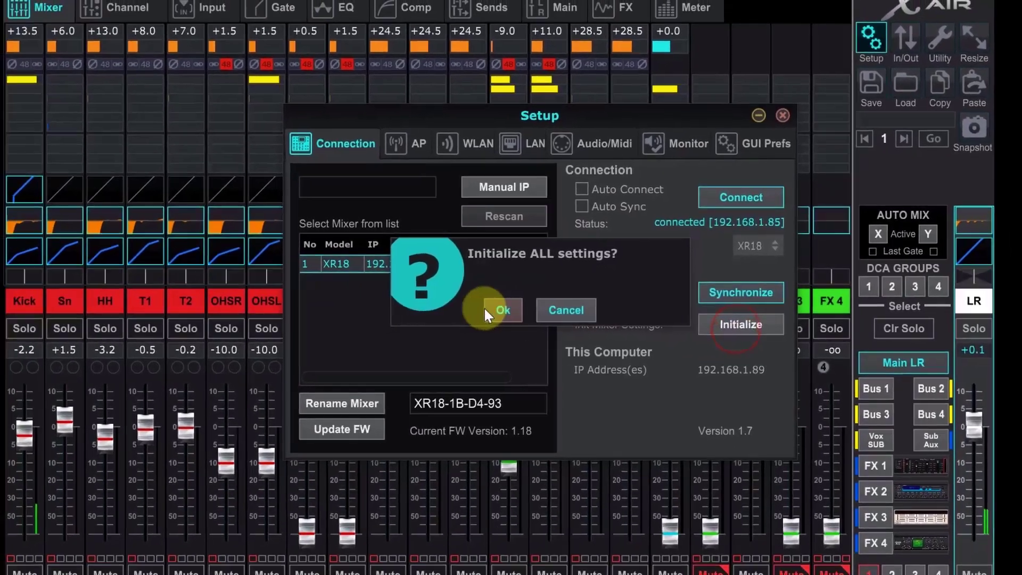
pyautogui.click(474, 311)
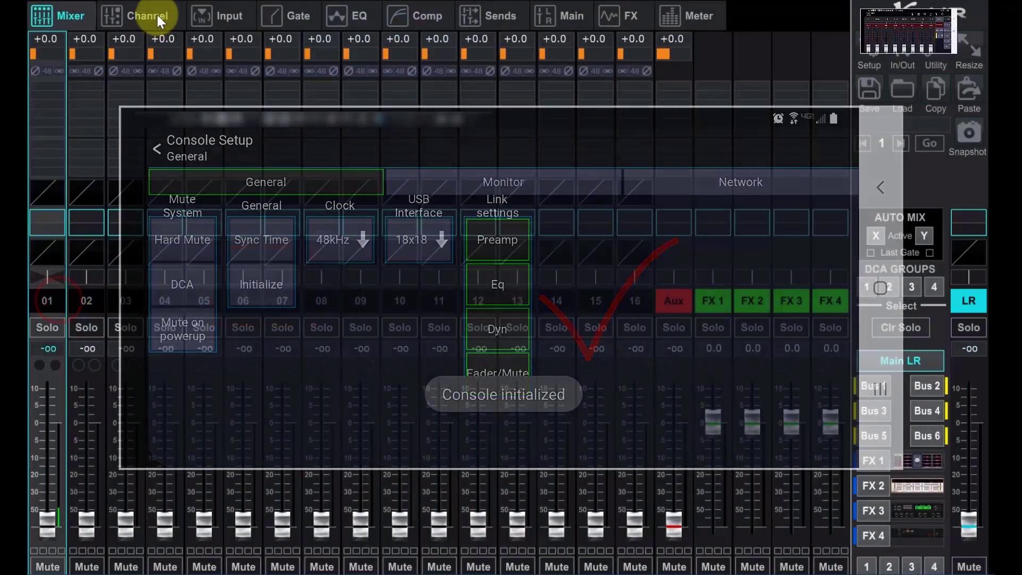
# On channel 01's overview page, switch USB Return and 48V phantom on, then off again.
pyautogui.click(157, 14)
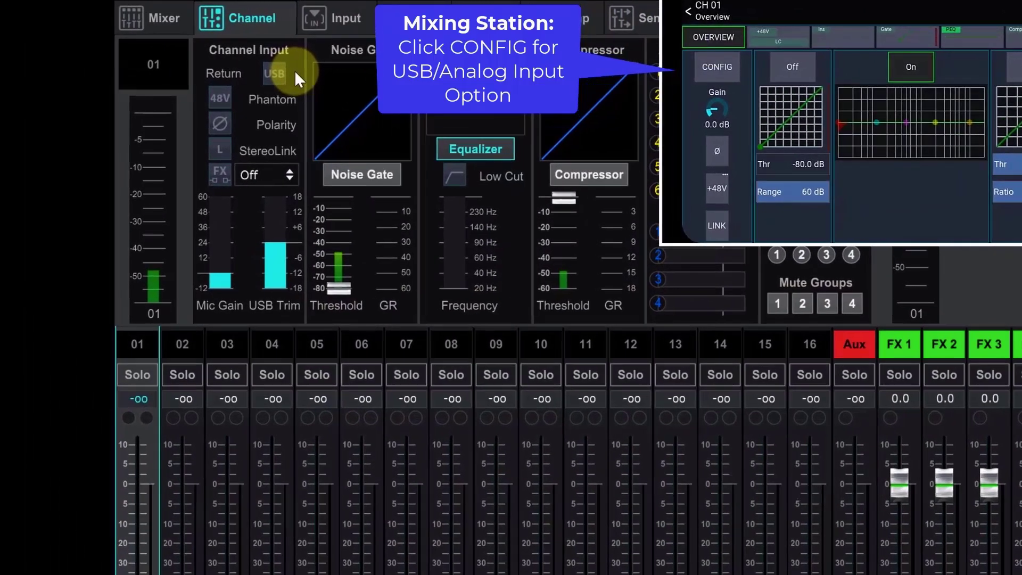
pyautogui.click(273, 72)
pyautogui.click(277, 74)
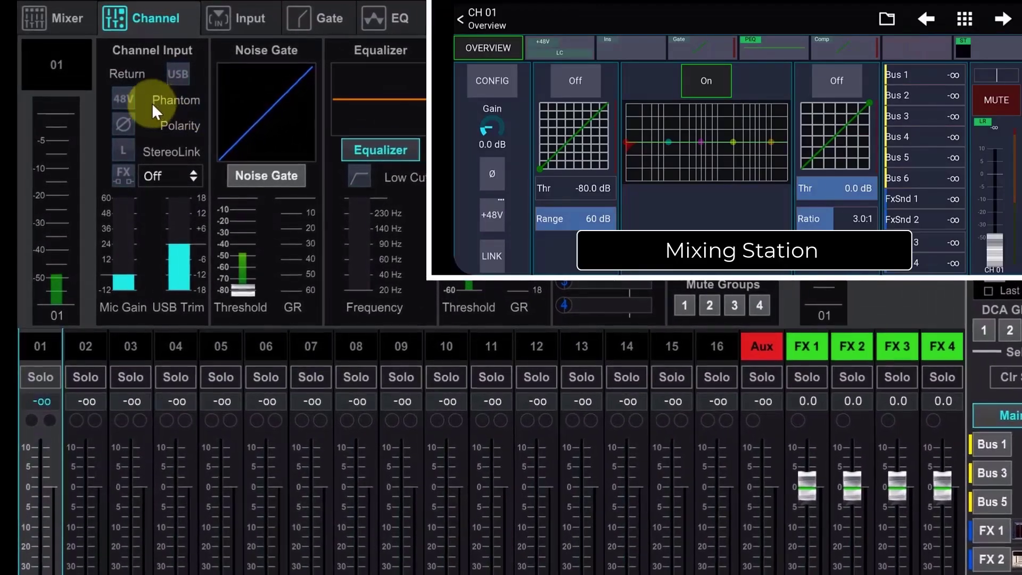
pyautogui.click(127, 98)
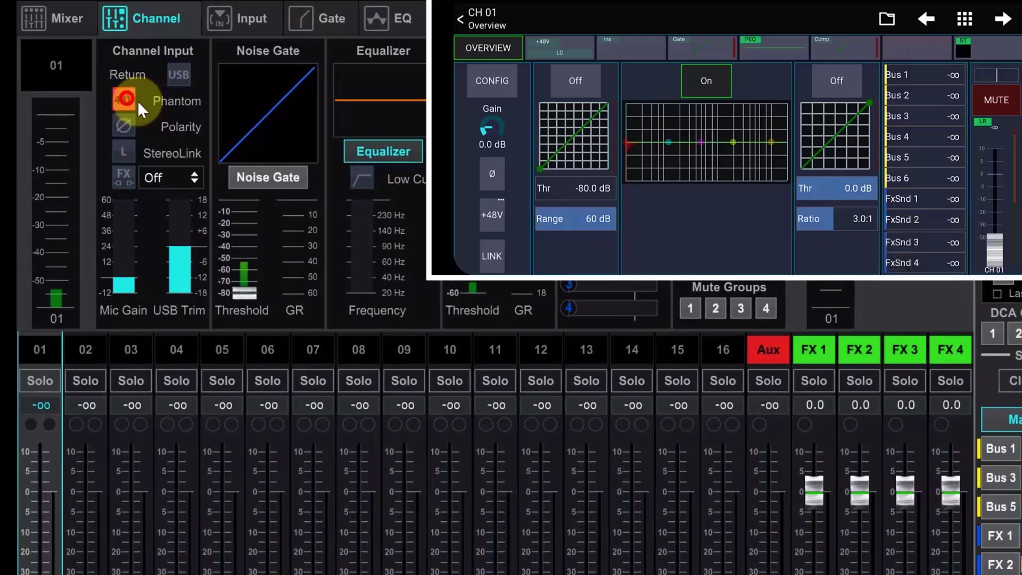
pyautogui.click(118, 98)
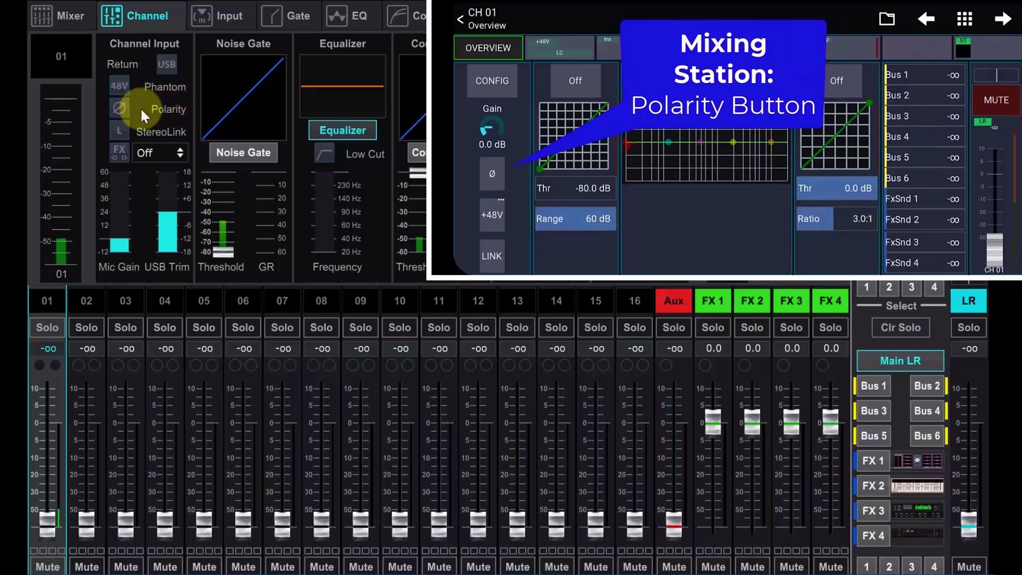
pyautogui.click(120, 107)
pyautogui.click(121, 107)
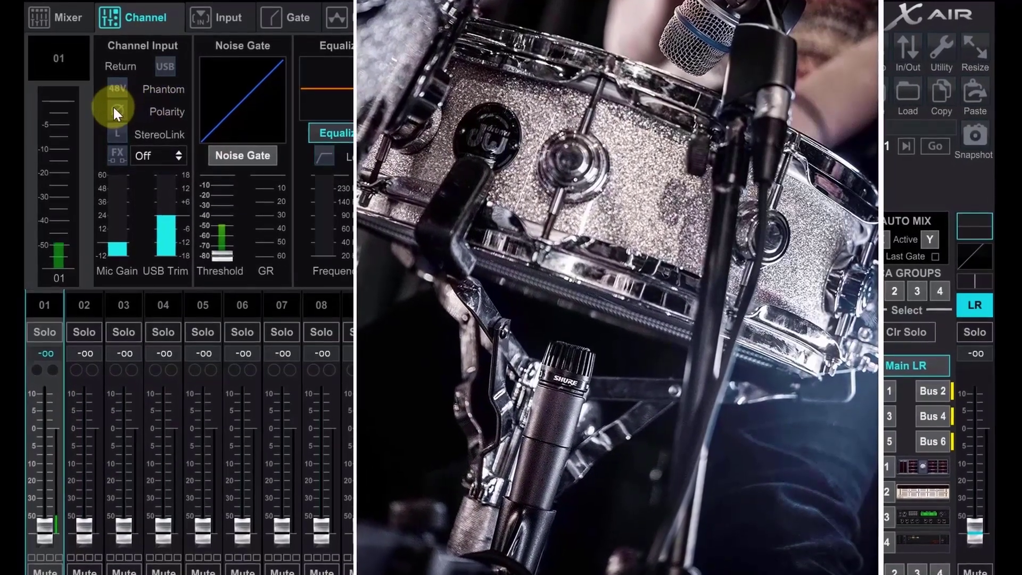
pyautogui.click(118, 110)
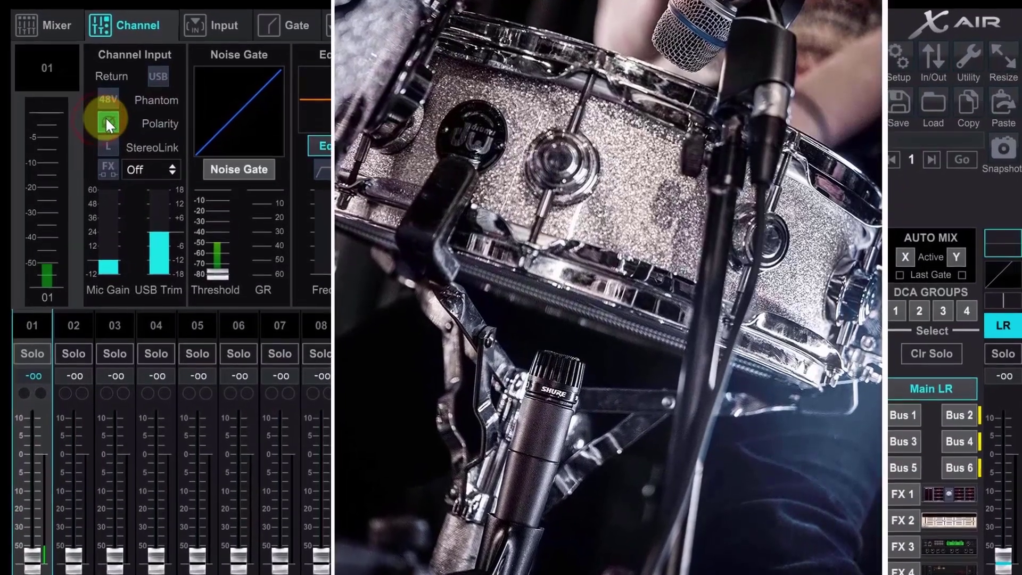
pyautogui.click(106, 122)
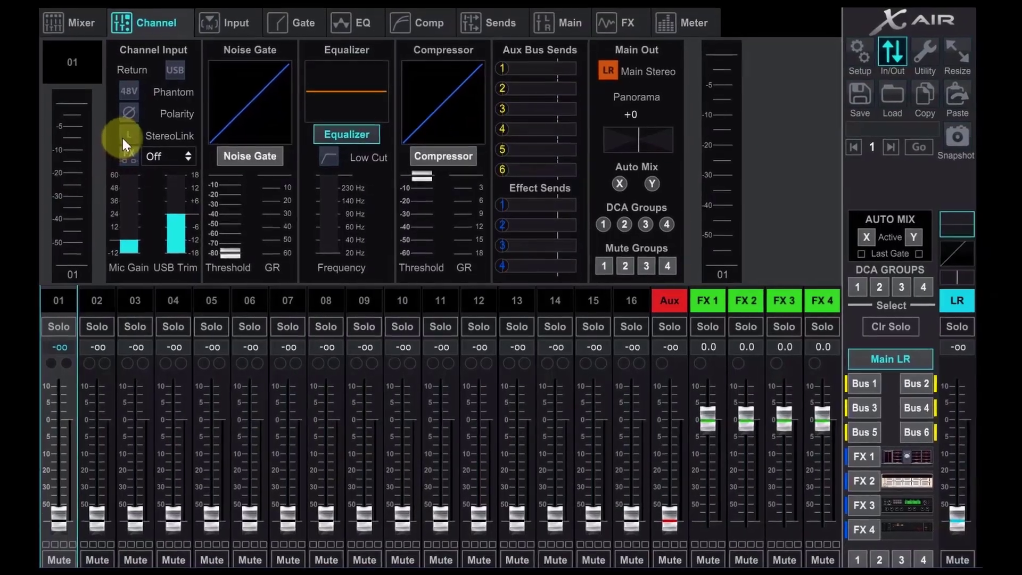
# Stereo-link channels 01 and 02, compare their hard-split pans, and raise the pair to +0.2.
pyautogui.click(123, 137)
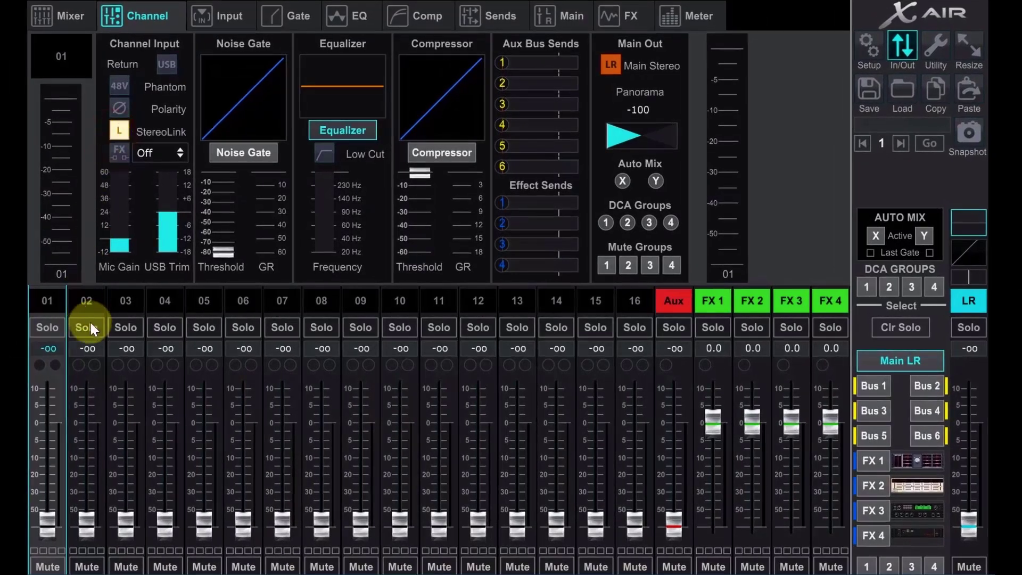
pyautogui.click(94, 304)
pyautogui.click(54, 302)
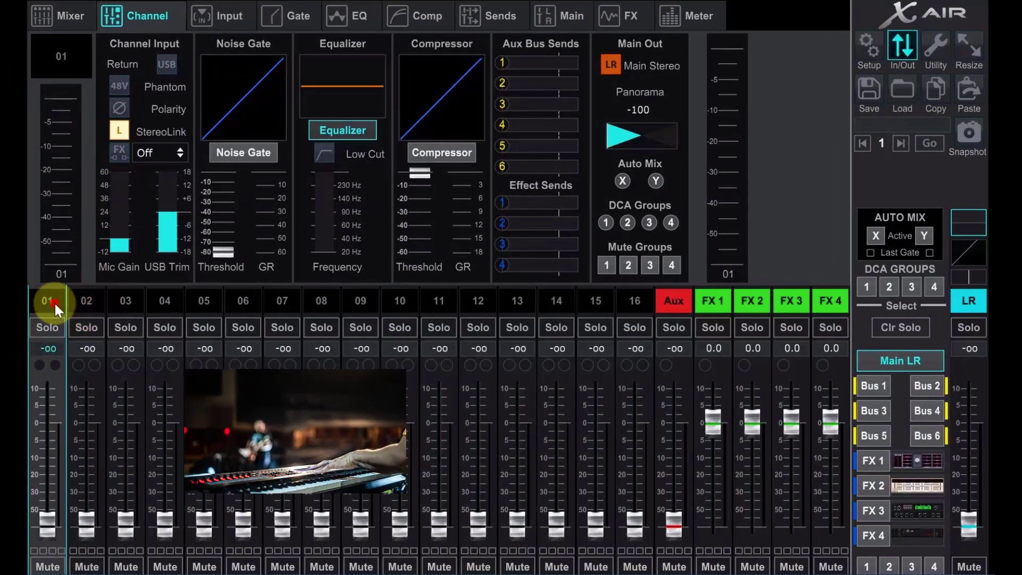
pyautogui.click(87, 528)
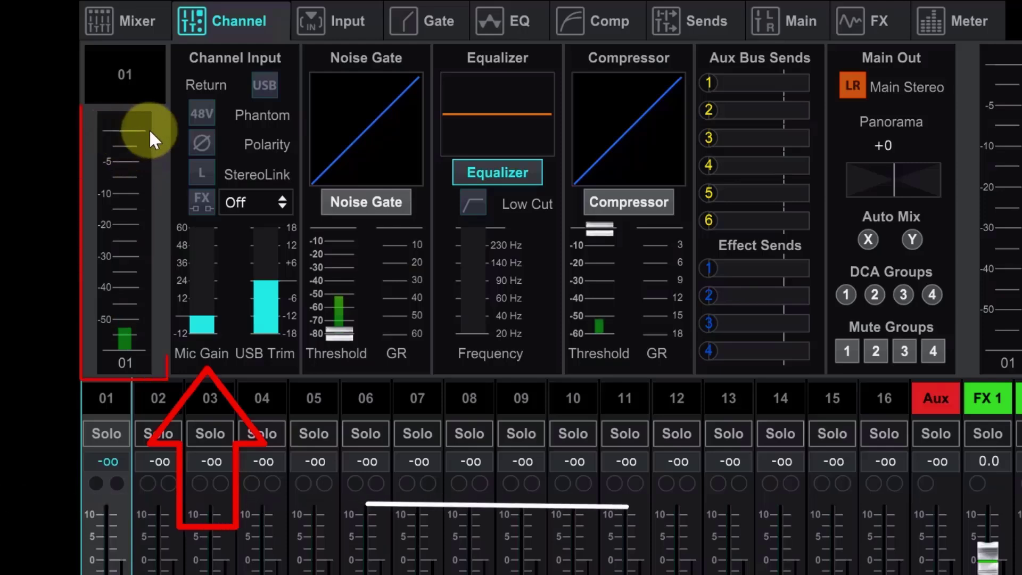
# Drag channel 01's Mic Gain fader in Channel Input up to +6.0 dB.
pyautogui.moveTo(200, 320); pyautogui.dragTo(190, 190)
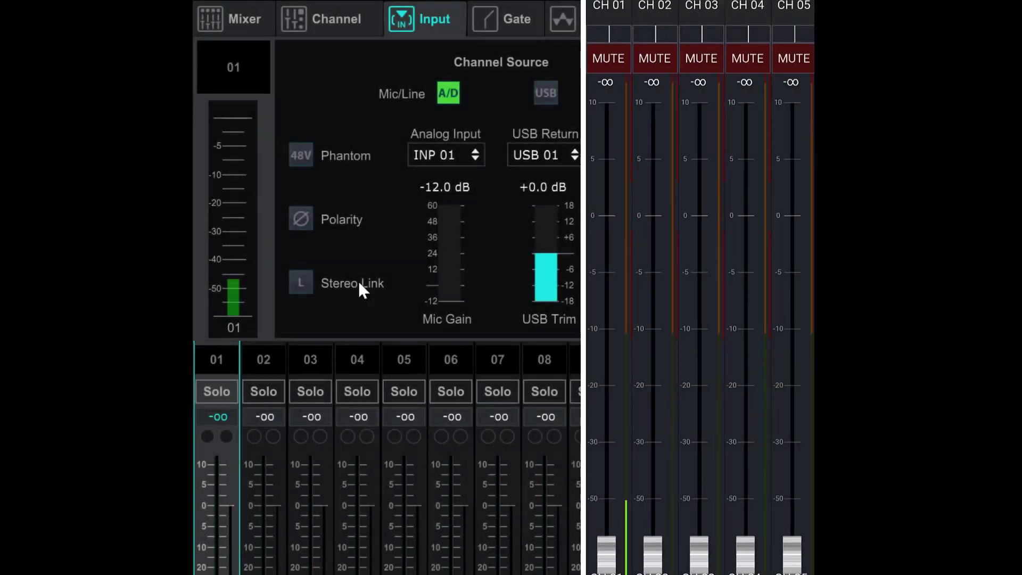
# On the Input tab, push channel 01's mic gain to about +25 dB, then settle near +20.5 dB.
pyautogui.click(450, 301)
pyautogui.moveTo(447, 294); pyautogui.dragTo(447, 286)
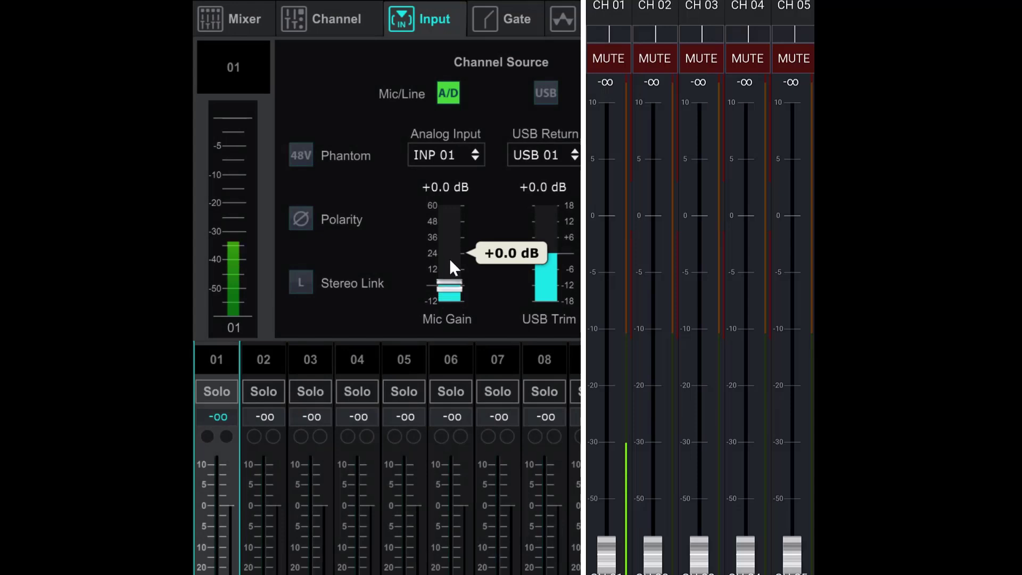
pyautogui.moveTo(455, 238); pyautogui.dragTo(458, 135)
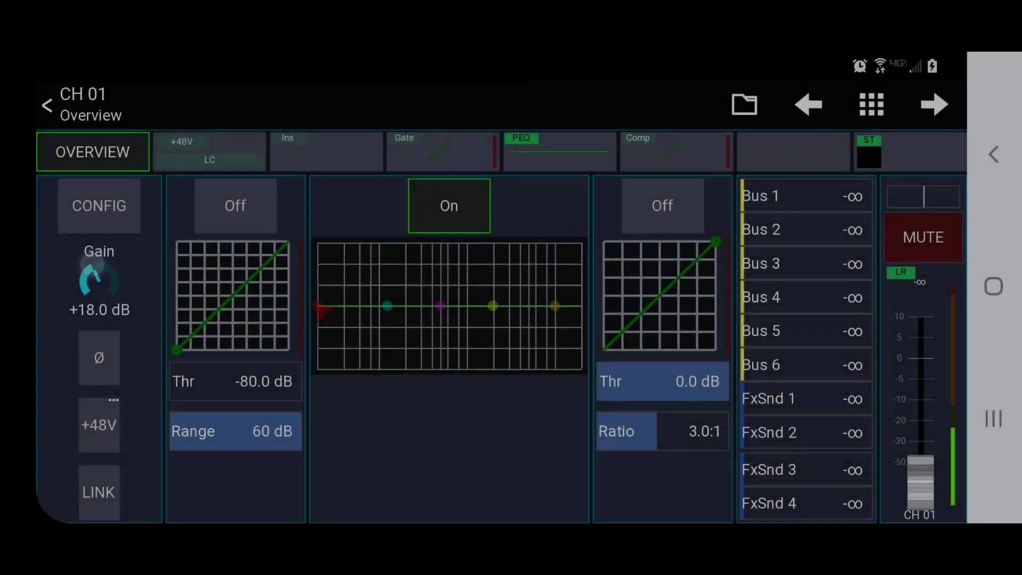
pyautogui.moveTo(90, 263); pyautogui.dragTo(94, 240)
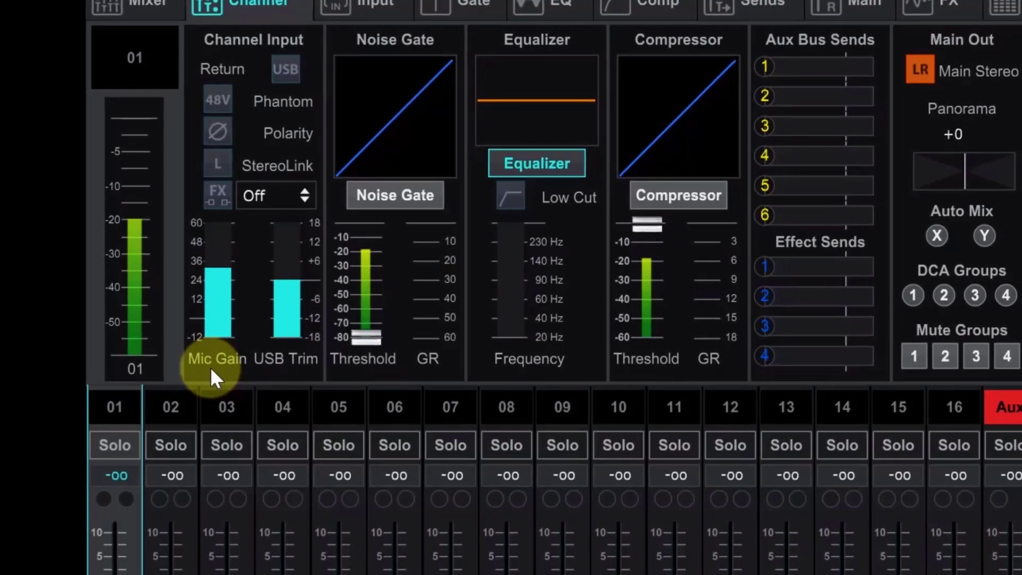
# Nudge channel 01's Mic Gain fader so it reads +31.5 dB.
pyautogui.moveTo(215, 298); pyautogui.dragTo(213, 299)
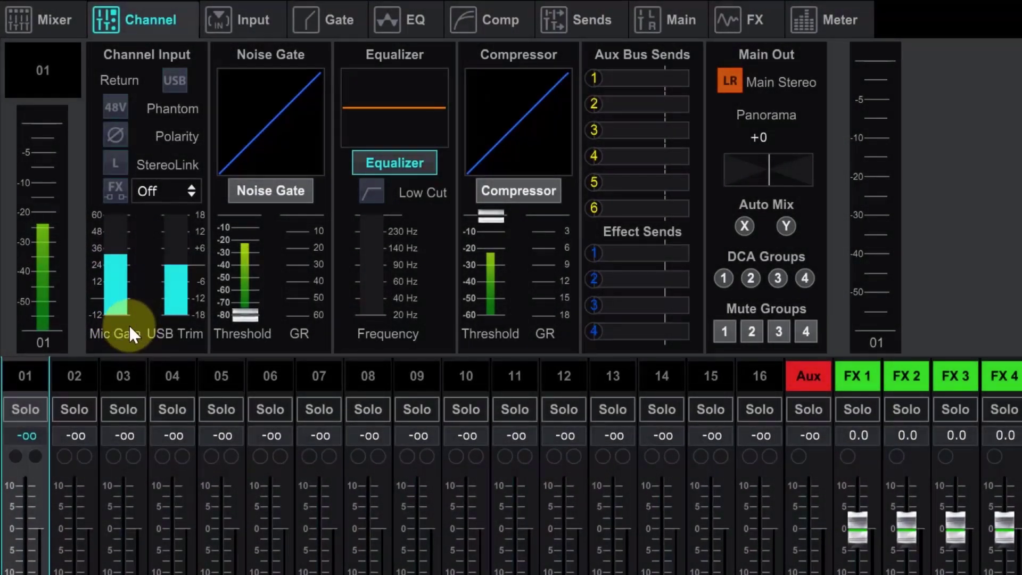
# Move from channel 01's Input page to its EQ page showing four flat bands.
pyautogui.click(273, 17)
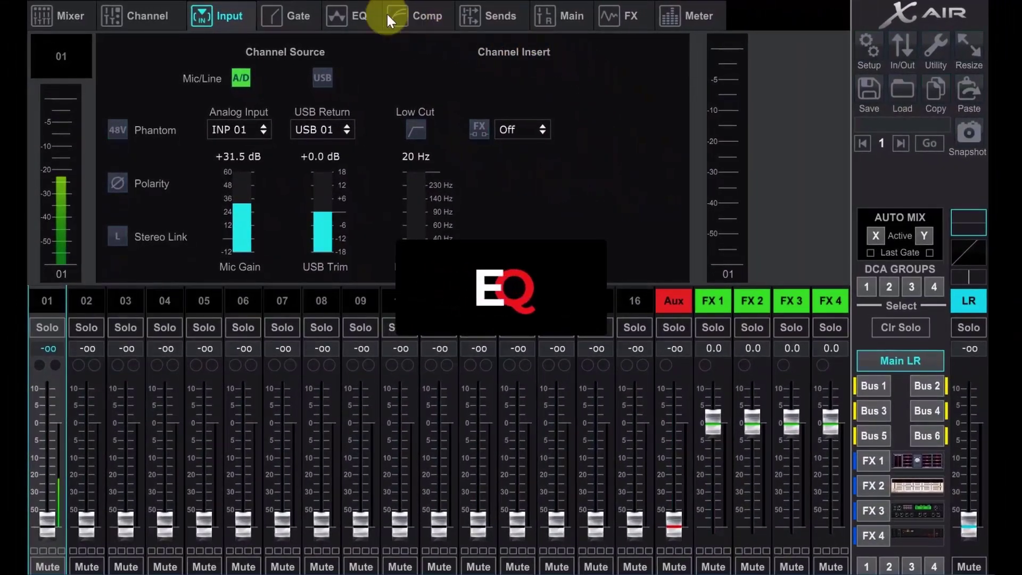
pyautogui.click(374, 9)
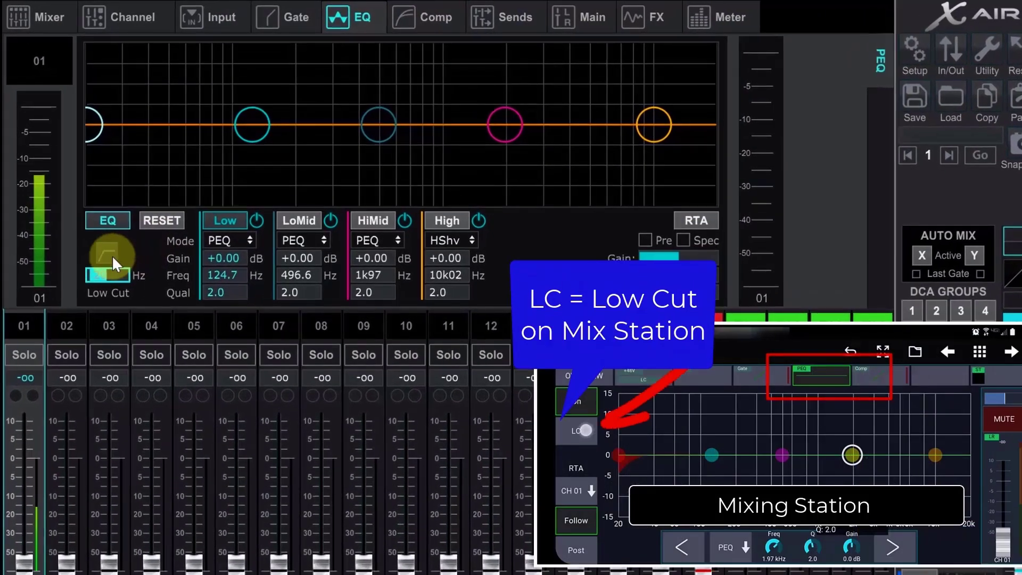
# Enable channel 01's low cut and sweep its frequency from 32 Hz through 77 Hz to 144 Hz.
pyautogui.click(124, 233)
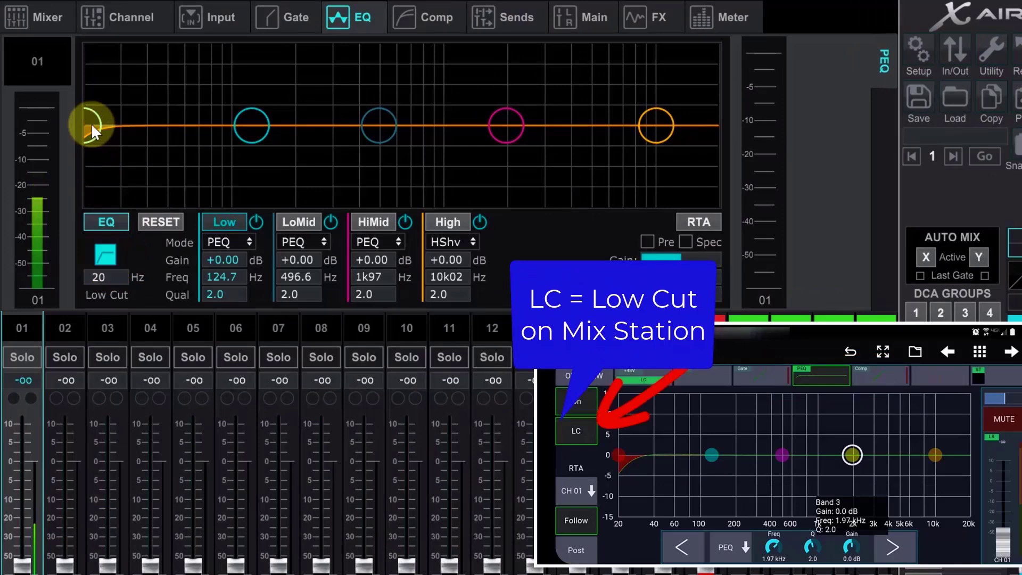
pyautogui.moveTo(91, 123)
pyautogui.mouseDown()
pyautogui.moveTo(171, 126)
pyautogui.moveTo(104, 130)
pyautogui.mouseUp()
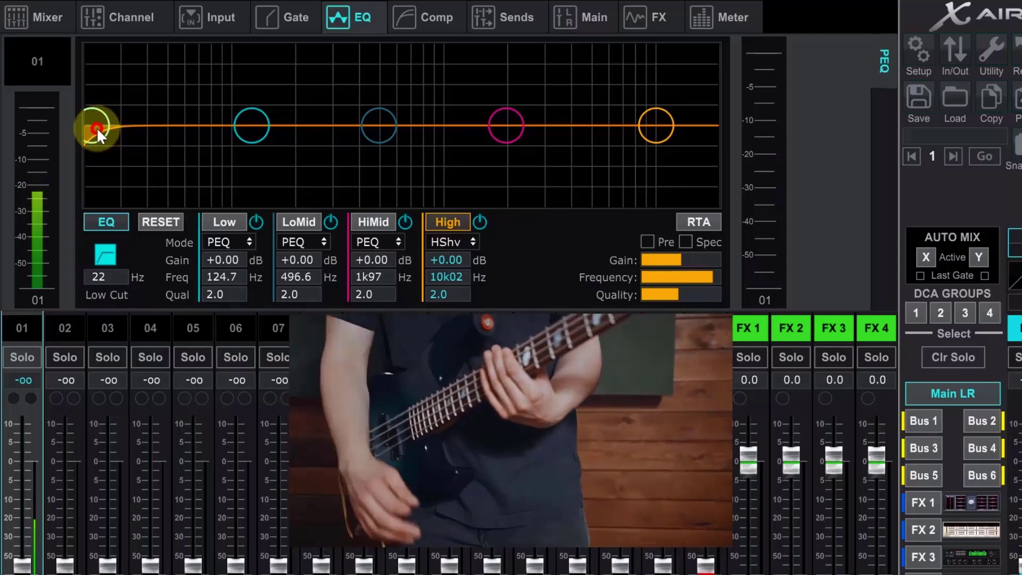
pyautogui.moveTo(98, 129); pyautogui.dragTo(149, 133)
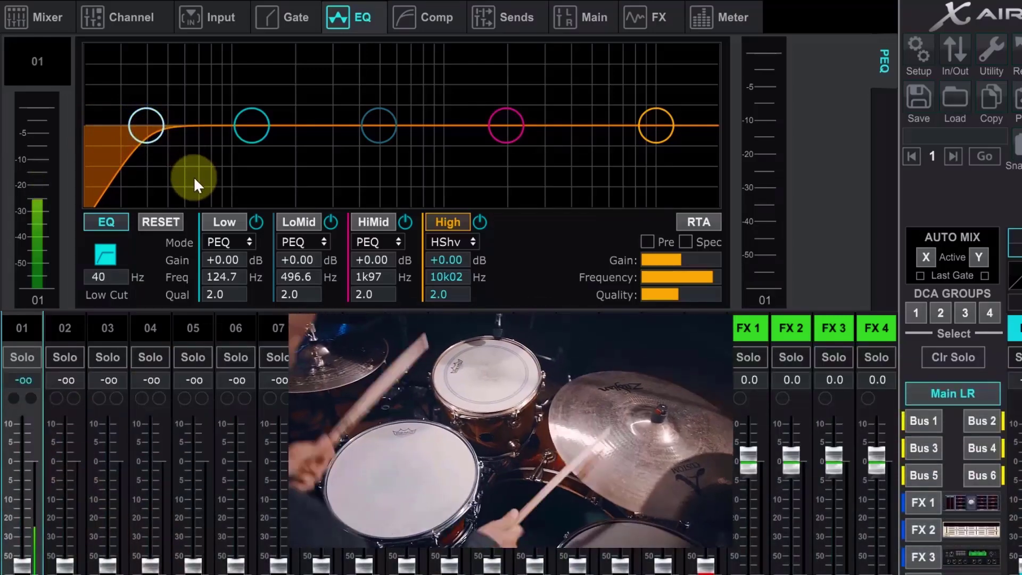
pyautogui.moveTo(148, 123); pyautogui.dragTo(238, 126)
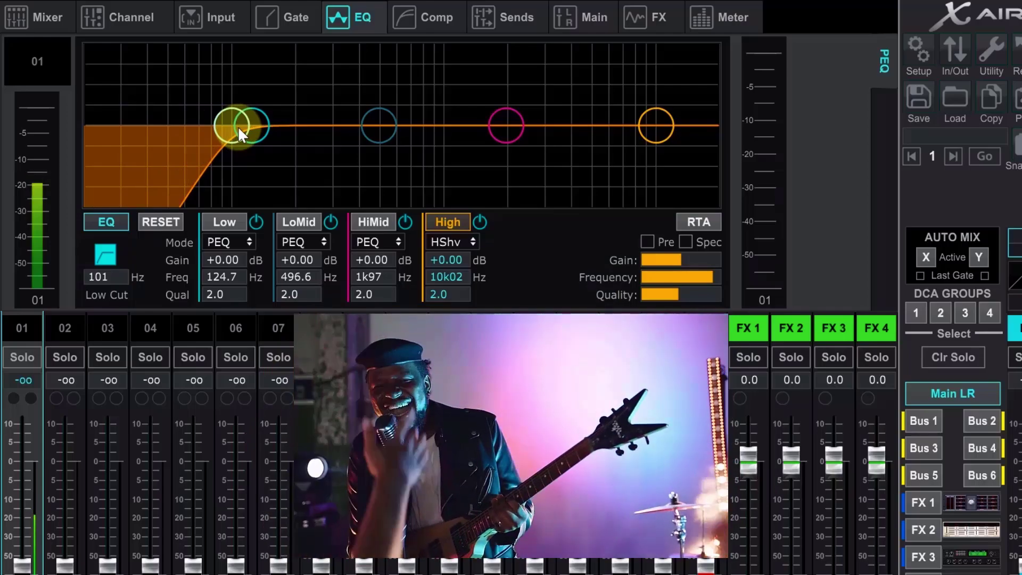
pyautogui.moveTo(238, 126); pyautogui.dragTo(100, 108)
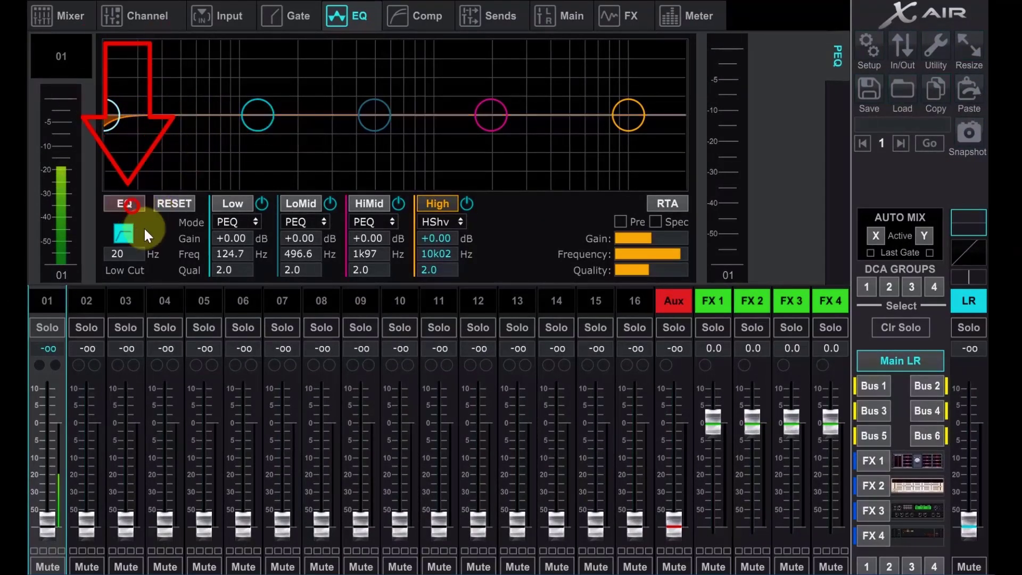
pyautogui.click(132, 205)
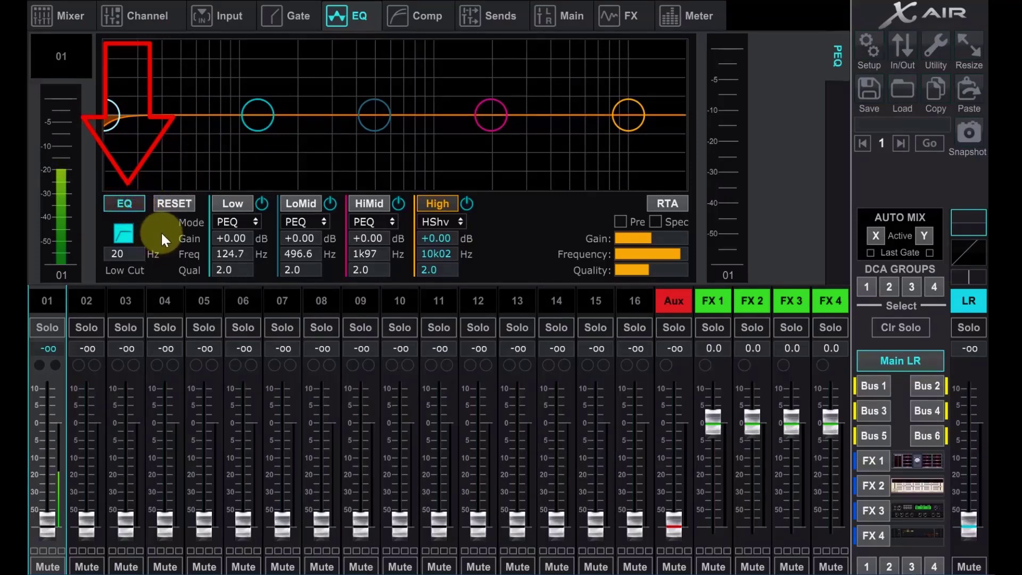
pyautogui.click(125, 205)
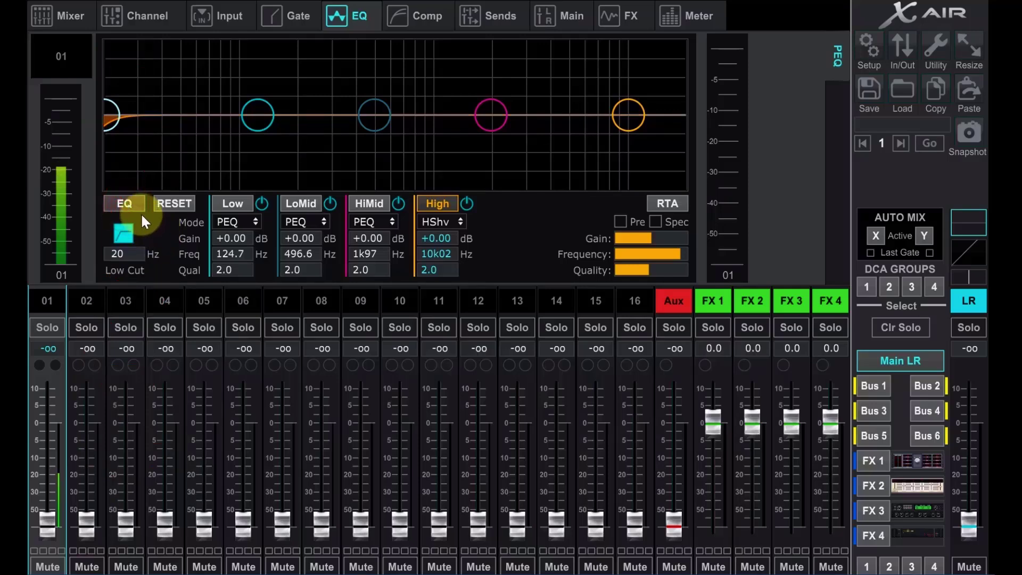
pyautogui.click(139, 207)
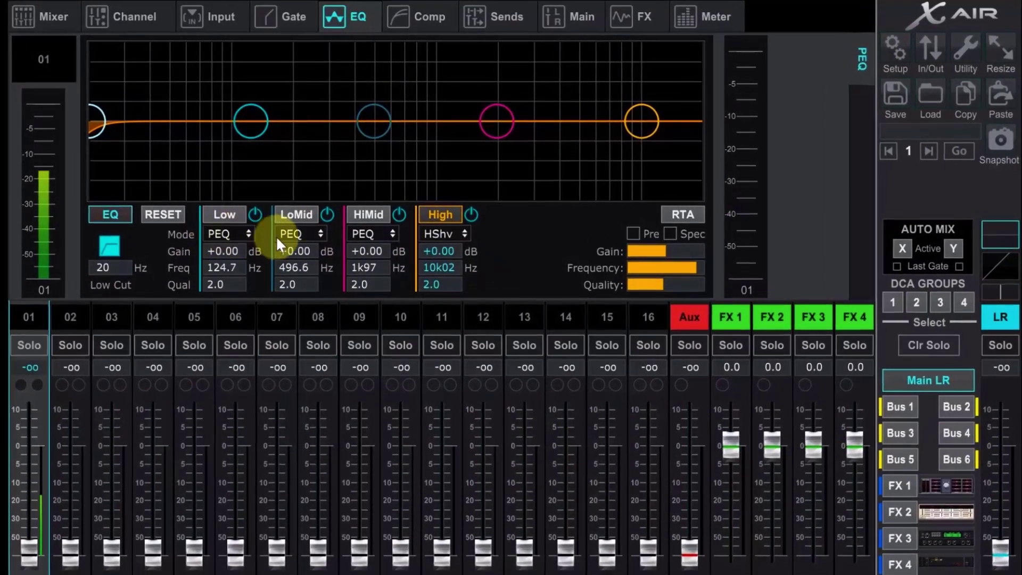
# Set channel 1's low-mid band type to VEQ and the low band to low shelf.
pyautogui.click(318, 232)
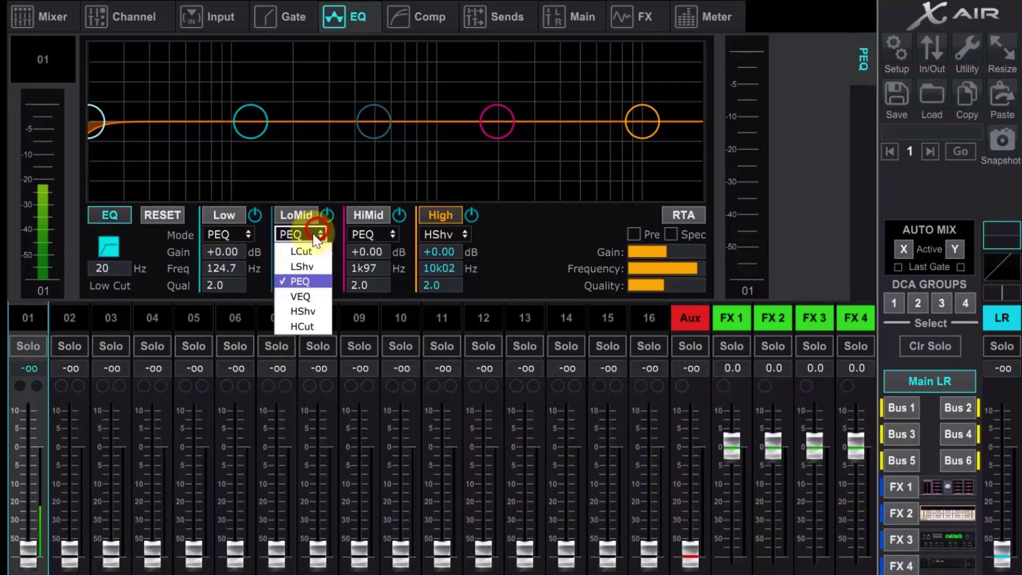
pyautogui.click(302, 296)
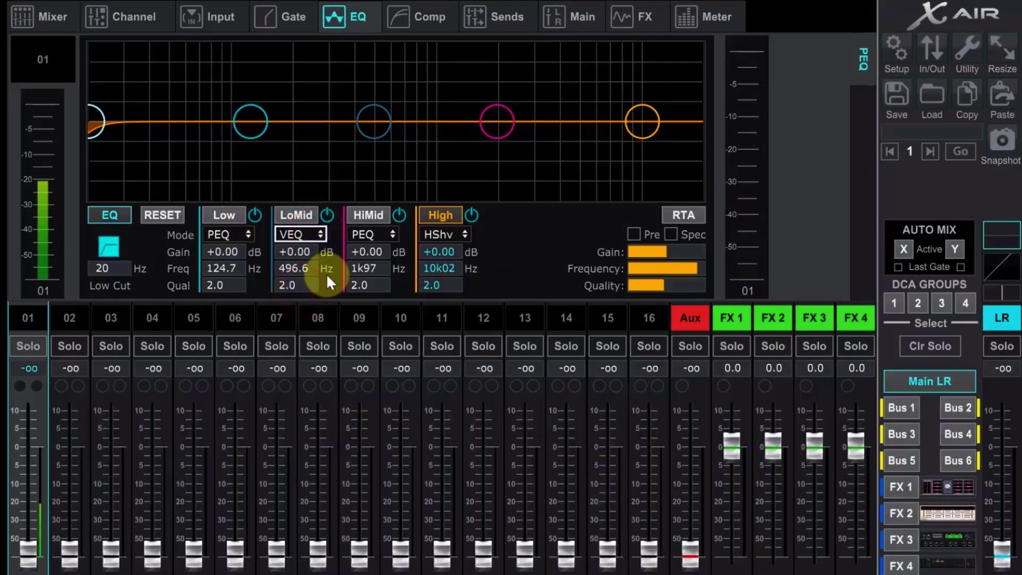
pyautogui.click(392, 234)
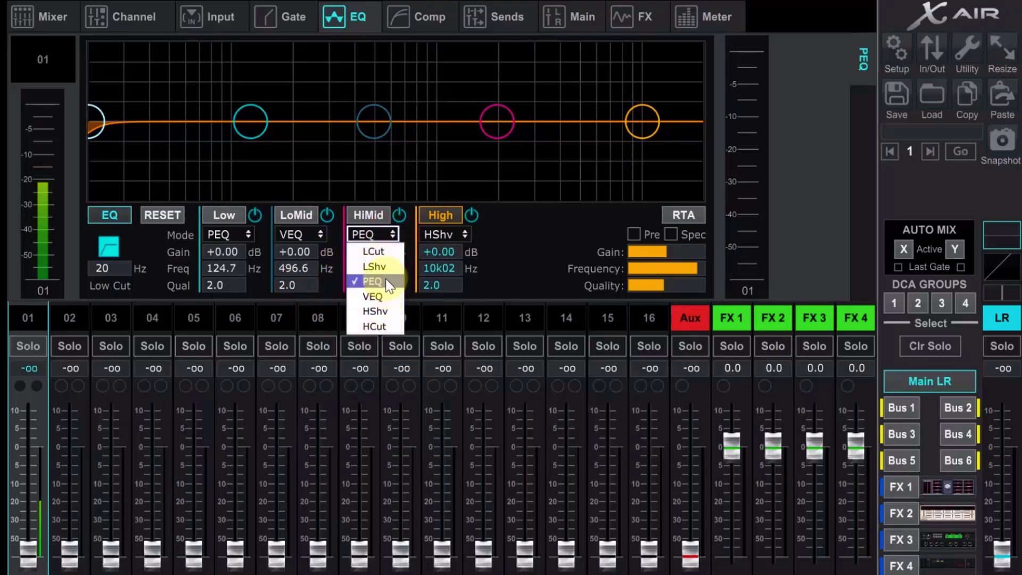
pyautogui.click(249, 235)
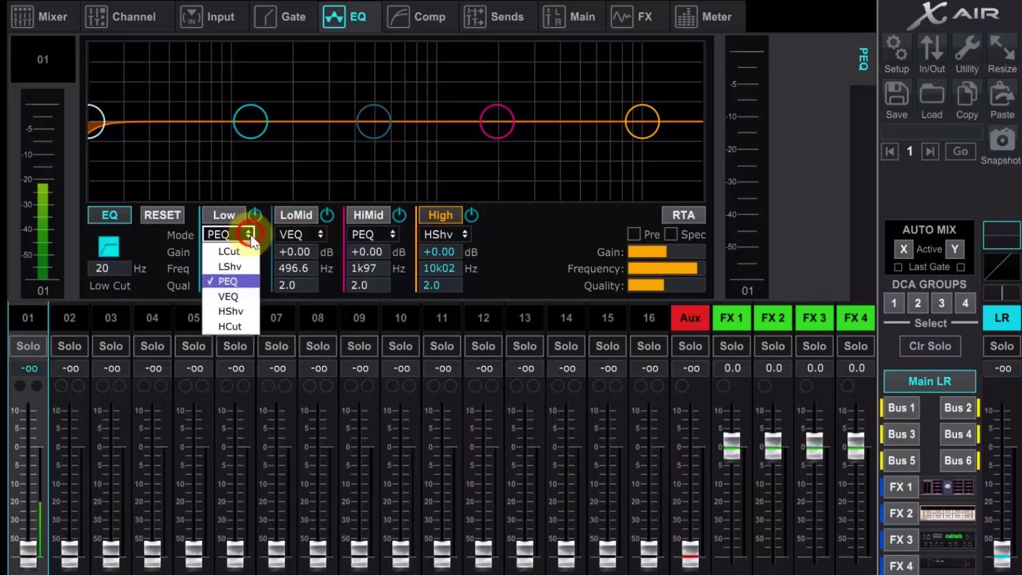
pyautogui.click(245, 266)
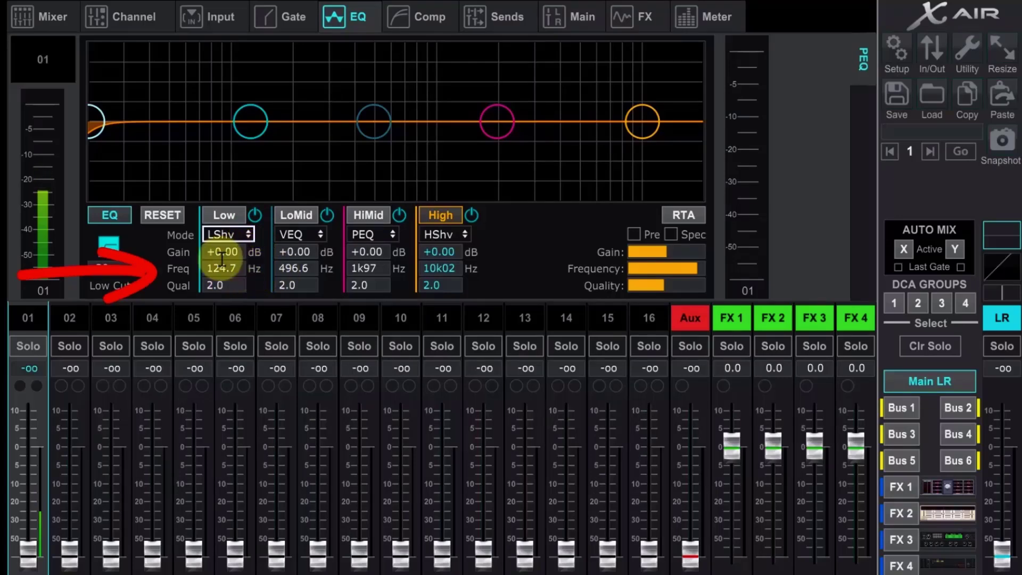
# Boost the low shelf to +10.5 dB at 105 Hz and cut the high shelf to -8.50 dB.
pyautogui.click(242, 120)
pyautogui.moveTo(239, 119); pyautogui.dragTo(240, 78)
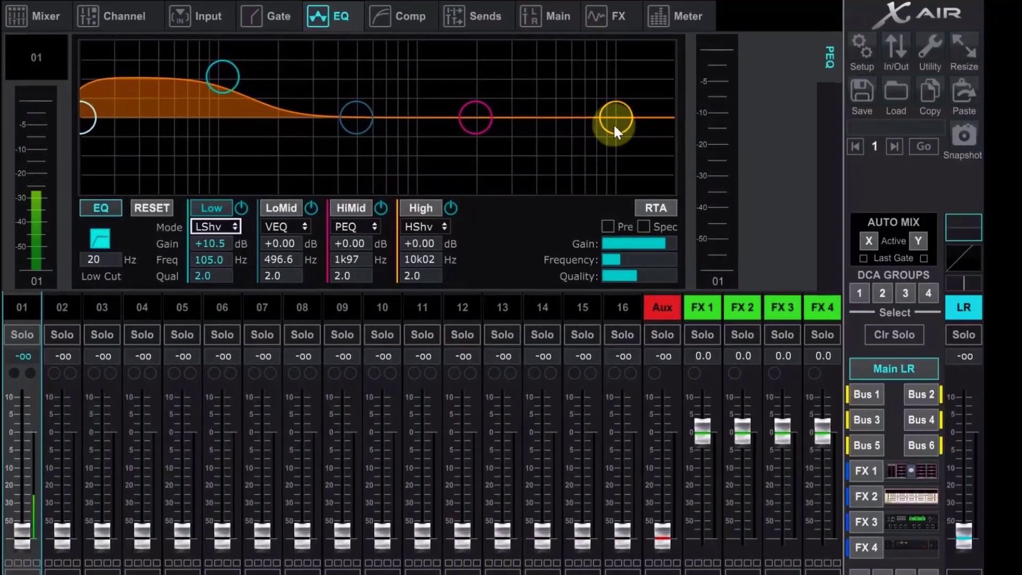
pyautogui.moveTo(614, 125); pyautogui.dragTo(551, 152)
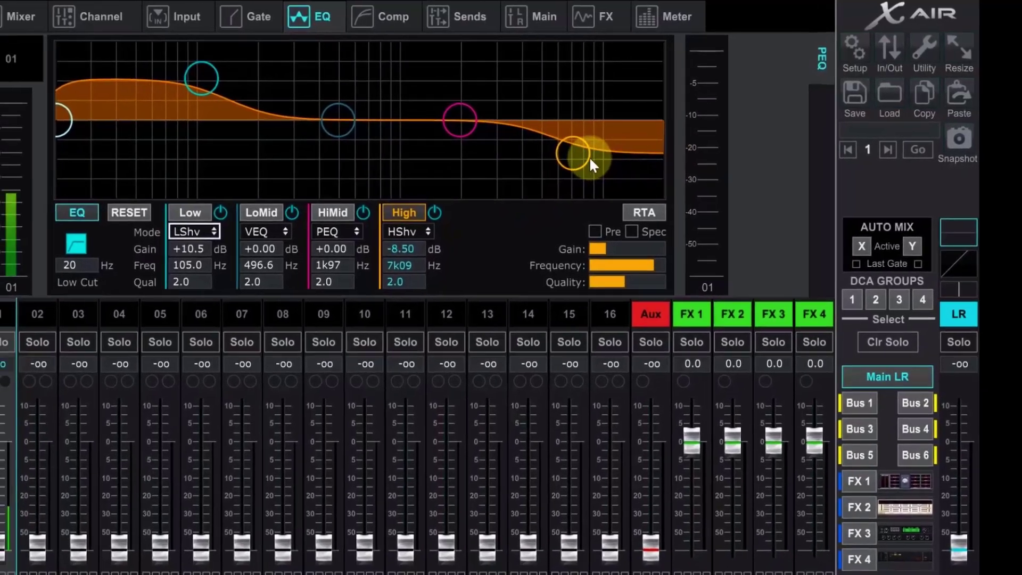
# Return the high shelf toward flat, flatten the low shelf near 94.6 Hz, and move low-mid to 364 Hz.
pyautogui.moveTo(543, 160); pyautogui.dragTo(611, 123)
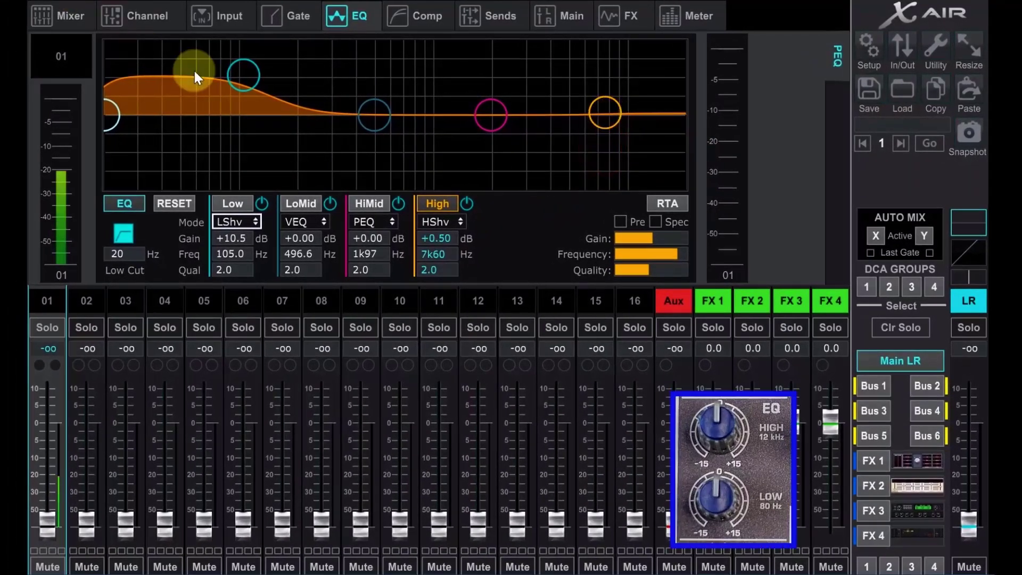
pyautogui.moveTo(238, 78); pyautogui.dragTo(225, 110)
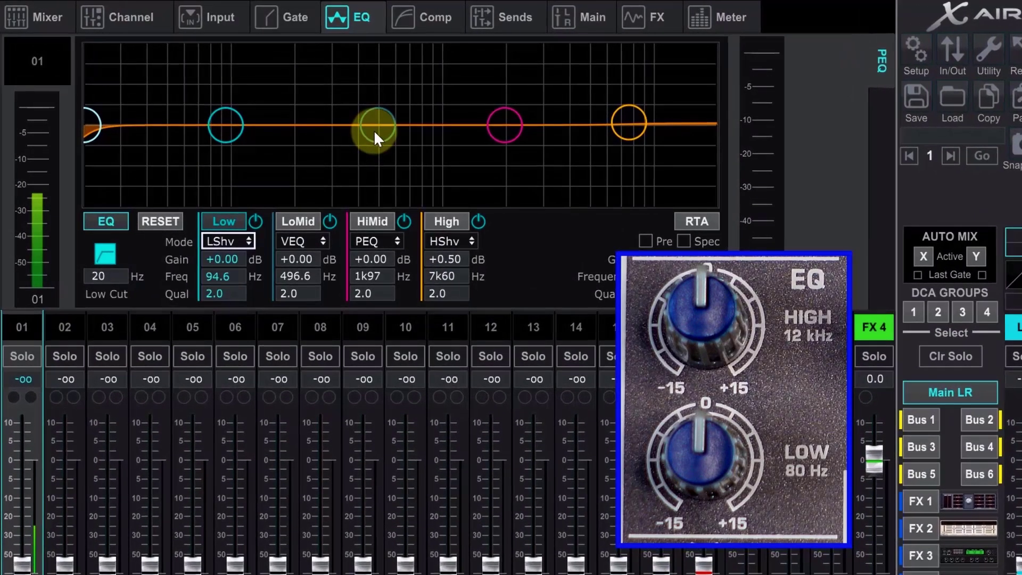
pyautogui.moveTo(374, 130); pyautogui.dragTo(344, 129)
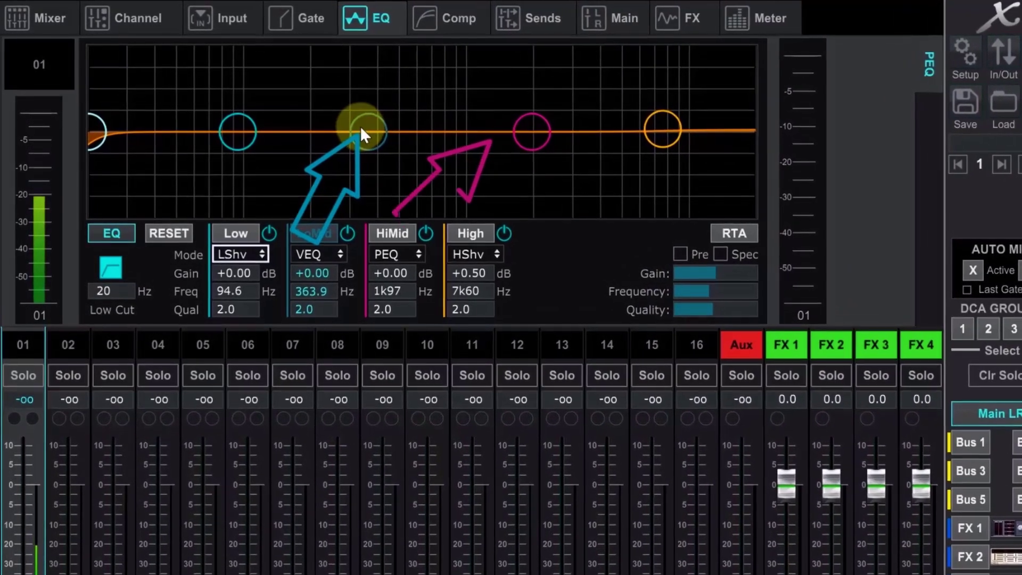
# Boost, then cut the low-mid and high-mid bands to -4.50 dB at 328.1 Hz and 1.84 kHz.
pyautogui.moveTo(361, 128); pyautogui.dragTo(361, 98)
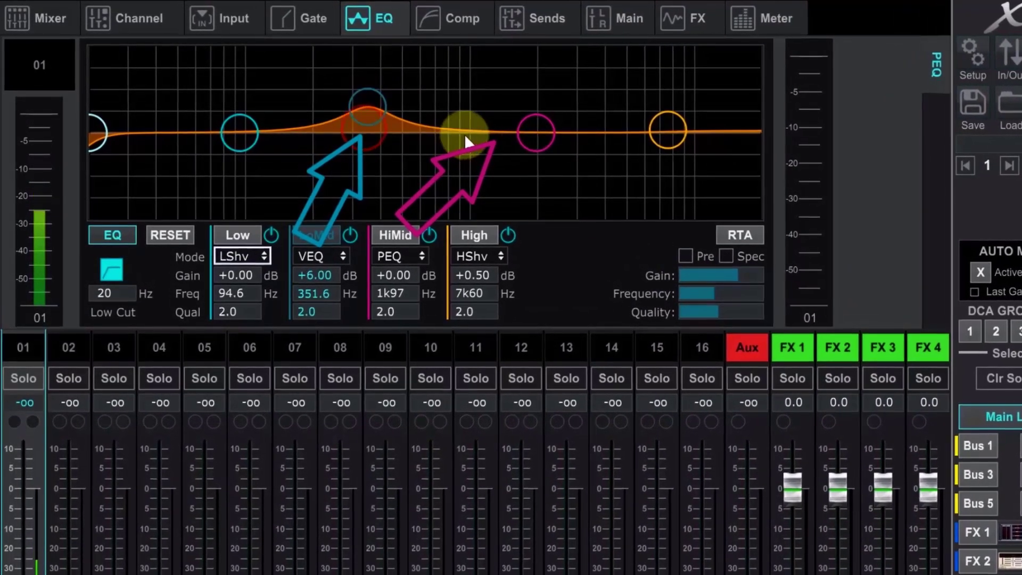
pyautogui.moveTo(539, 137)
pyautogui.mouseDown()
pyautogui.moveTo(544, 115)
pyautogui.moveTo(537, 143)
pyautogui.mouseUp()
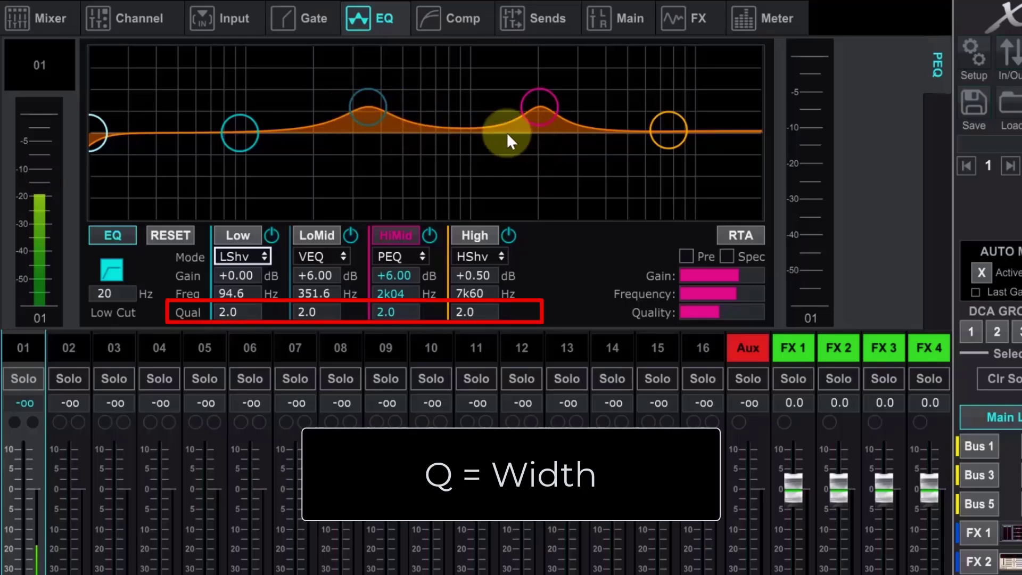
pyautogui.moveTo(367, 113); pyautogui.dragTo(362, 154)
pyautogui.moveTo(548, 111); pyautogui.dragTo(535, 151)
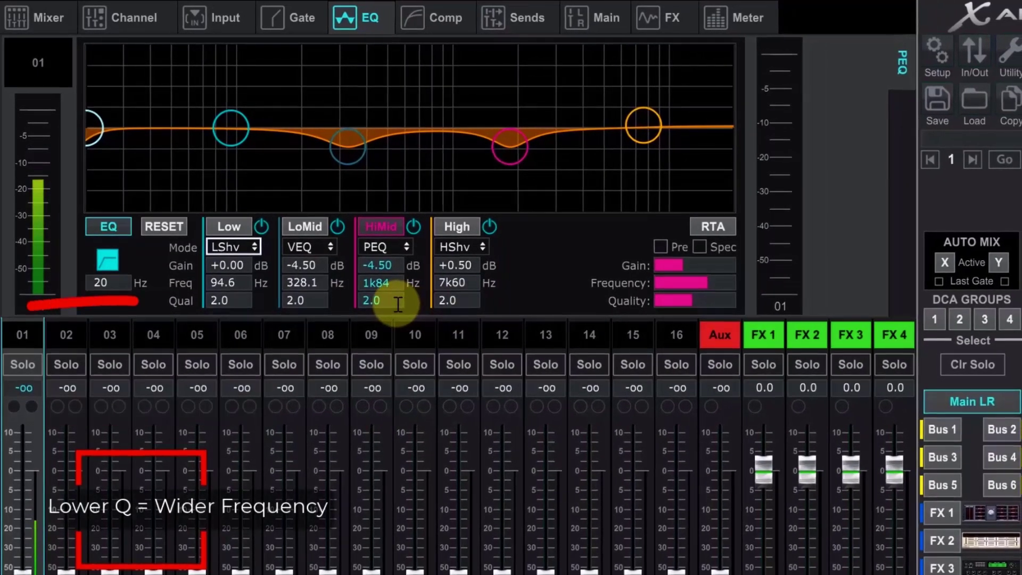
# Narrow the high-mid band to Q 10 and deepen its cut to -12 dB.
pyautogui.doubleClick(400, 303)
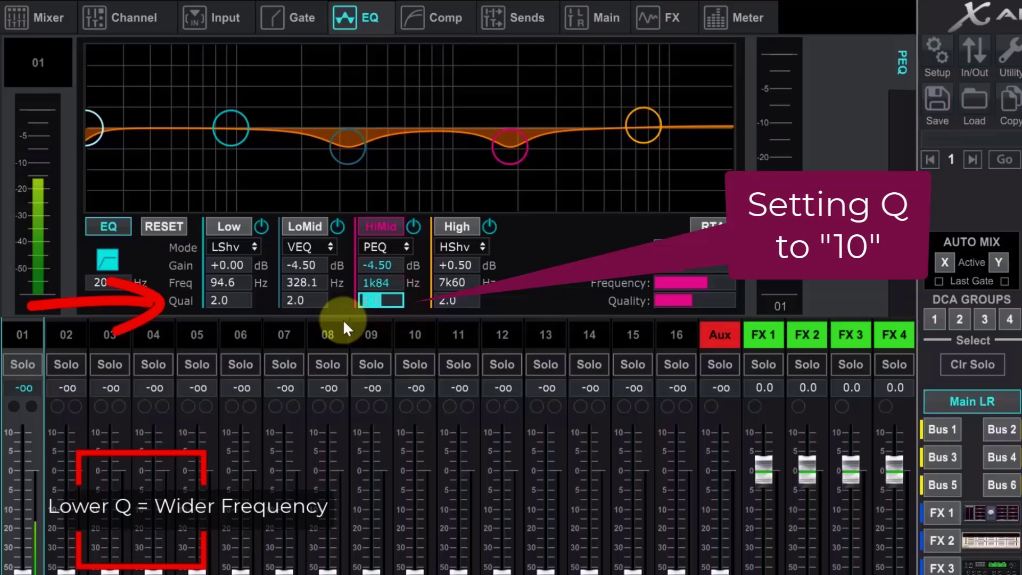
pyautogui.write('10')
pyautogui.press('Return')
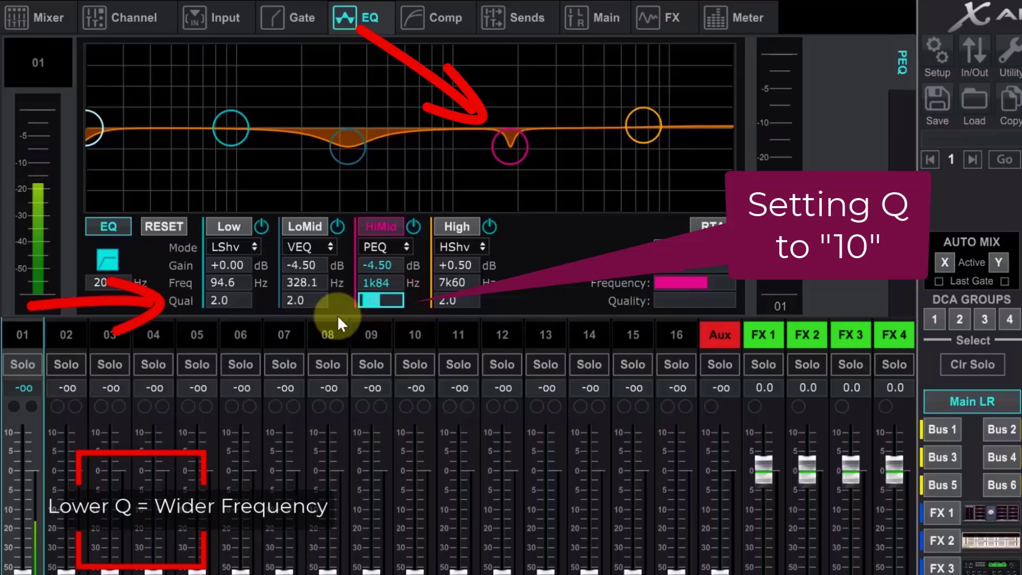
pyautogui.moveTo(515, 141); pyautogui.dragTo(513, 150)
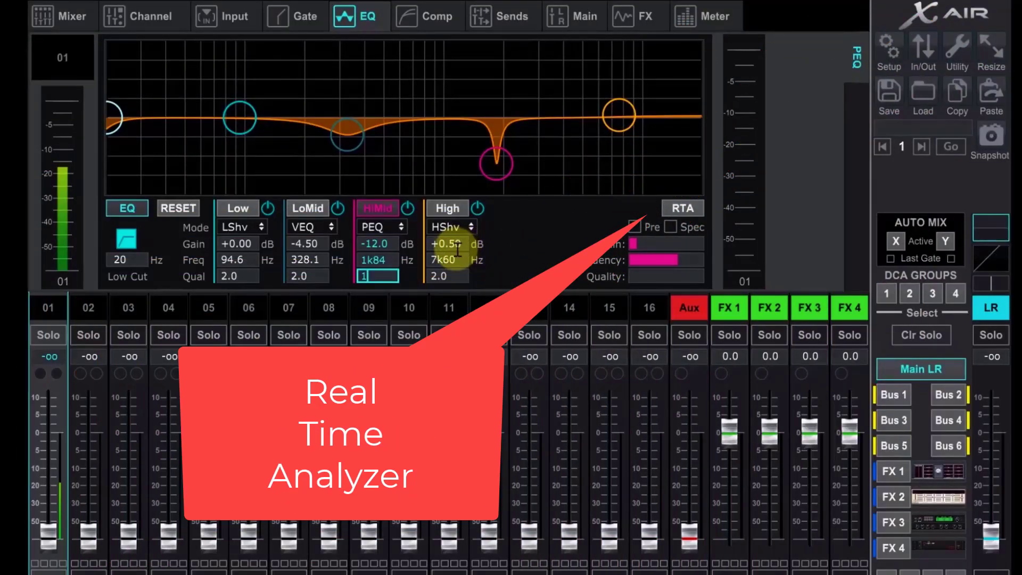
# Widen the high-mid Q to 1, show the RTA spectrum, then re-enter Q 10.
pyautogui.press('Return')
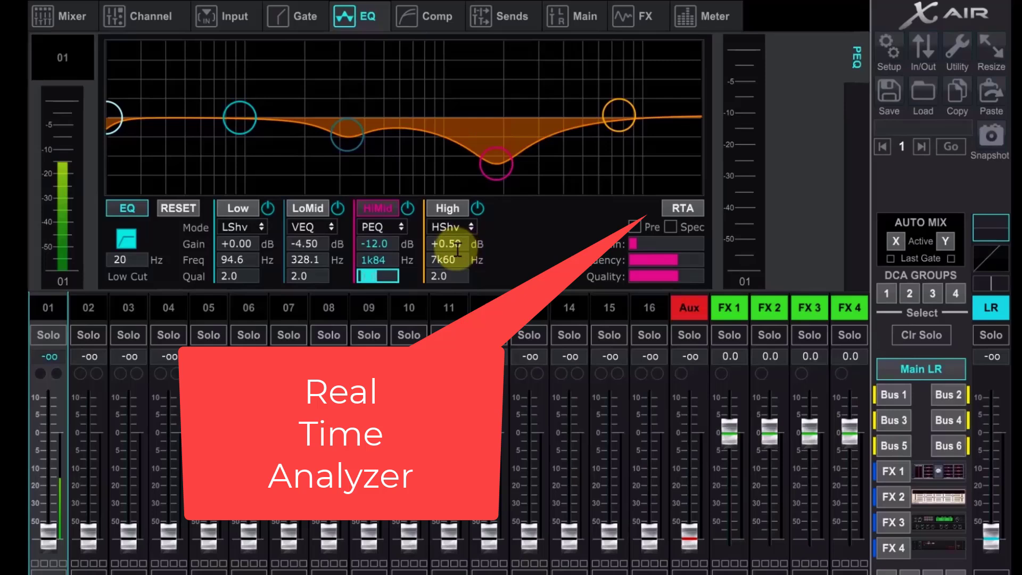
pyautogui.click(682, 208)
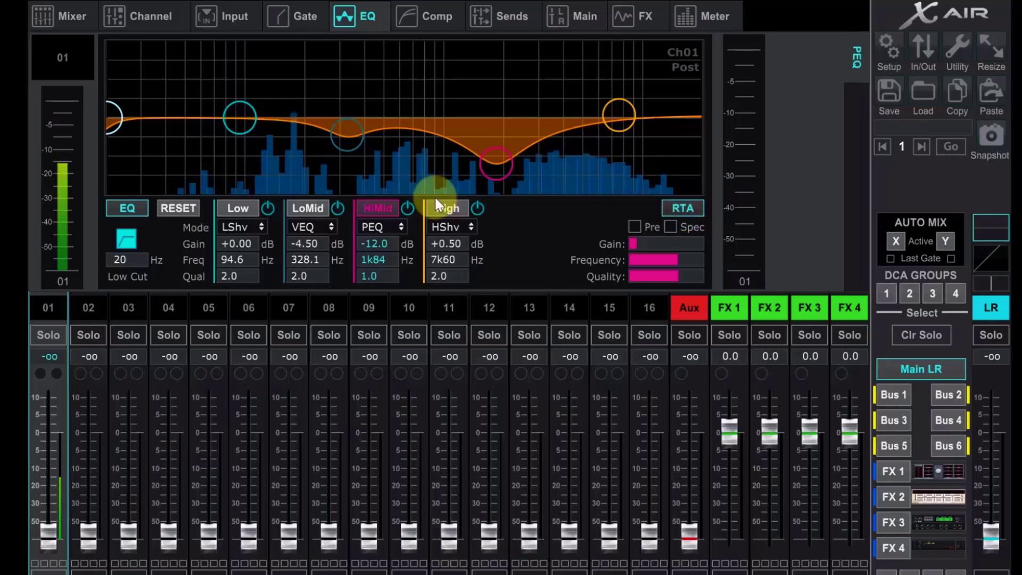
pyautogui.click(378, 277)
pyautogui.write('10')
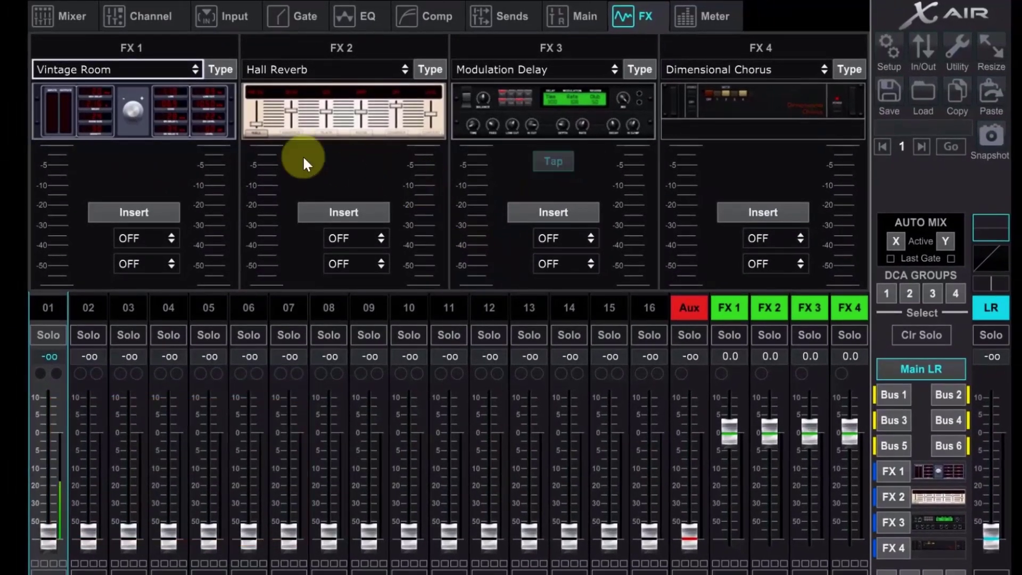
pyautogui.click(194, 70)
pyautogui.click(143, 53)
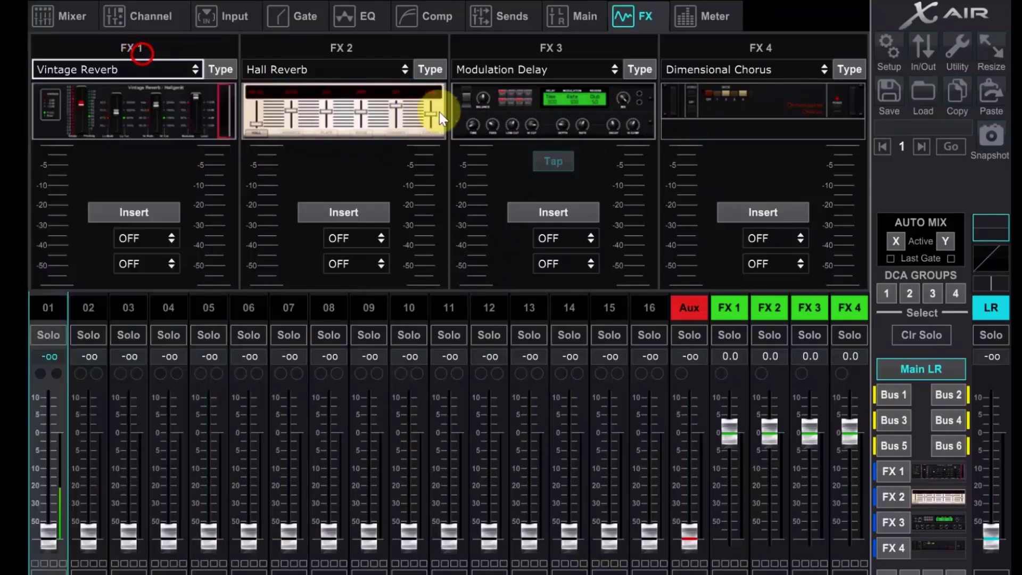
pyautogui.click(400, 69)
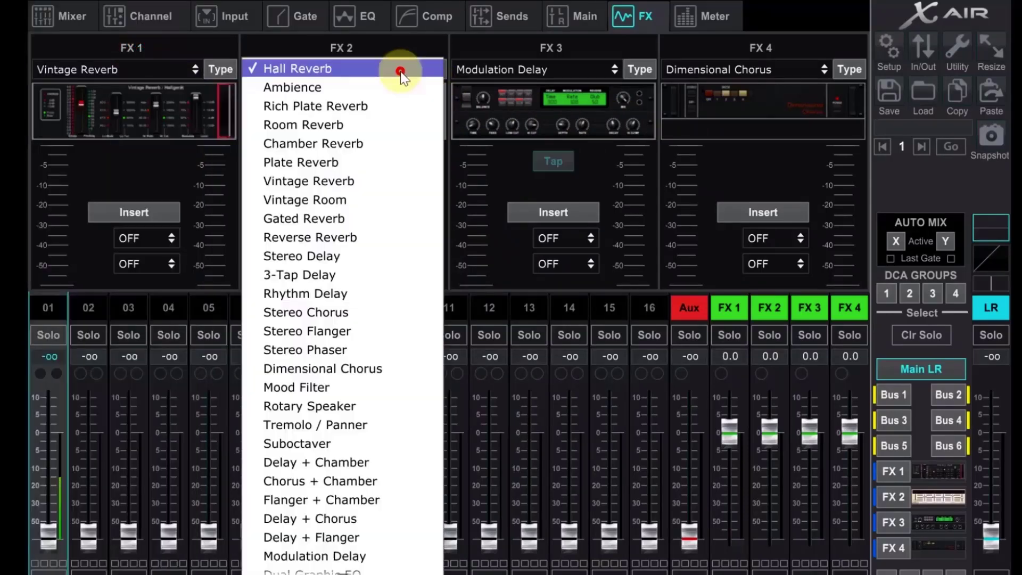
pyautogui.click(357, 87)
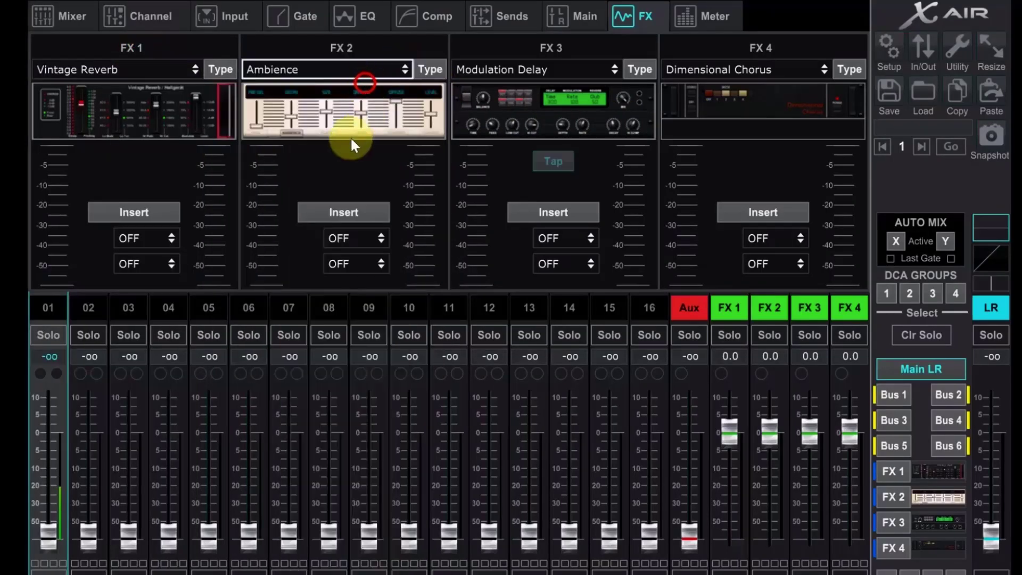
pyautogui.click(191, 71)
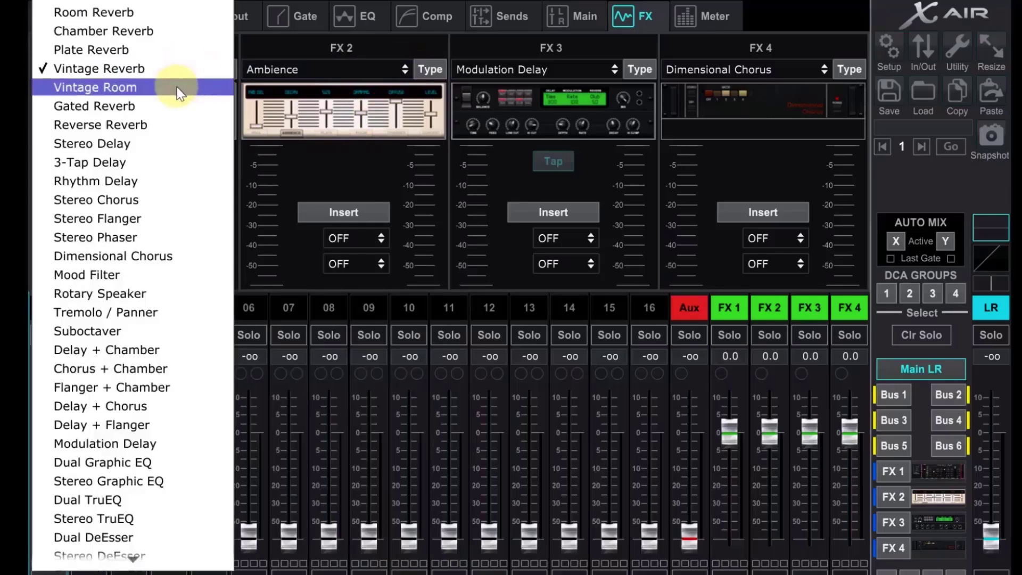
pyautogui.click(187, 88)
pyautogui.click(405, 71)
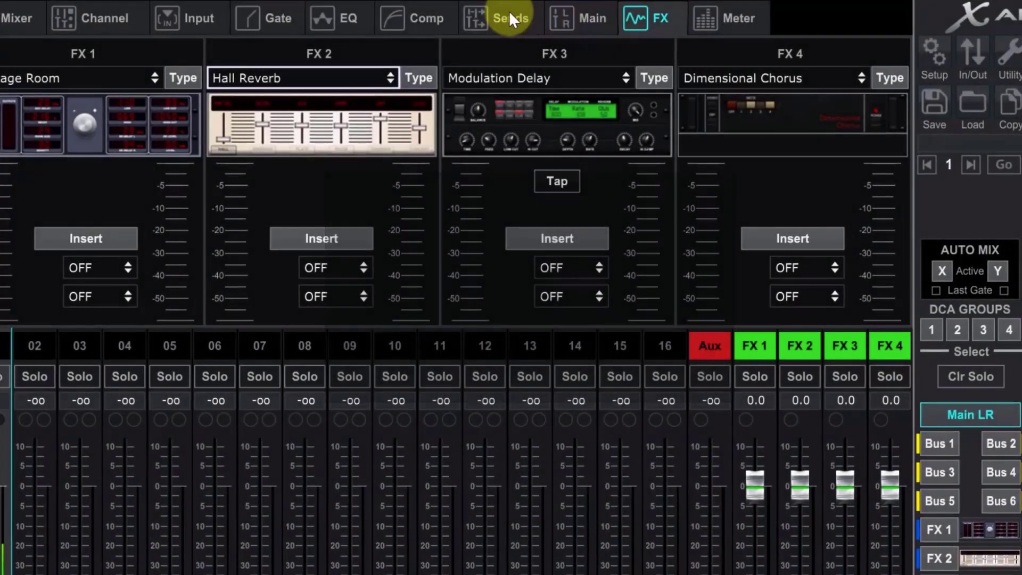
# Bring up channel 1's Sends page with its bus and FX tap points.
pyautogui.click(509, 16)
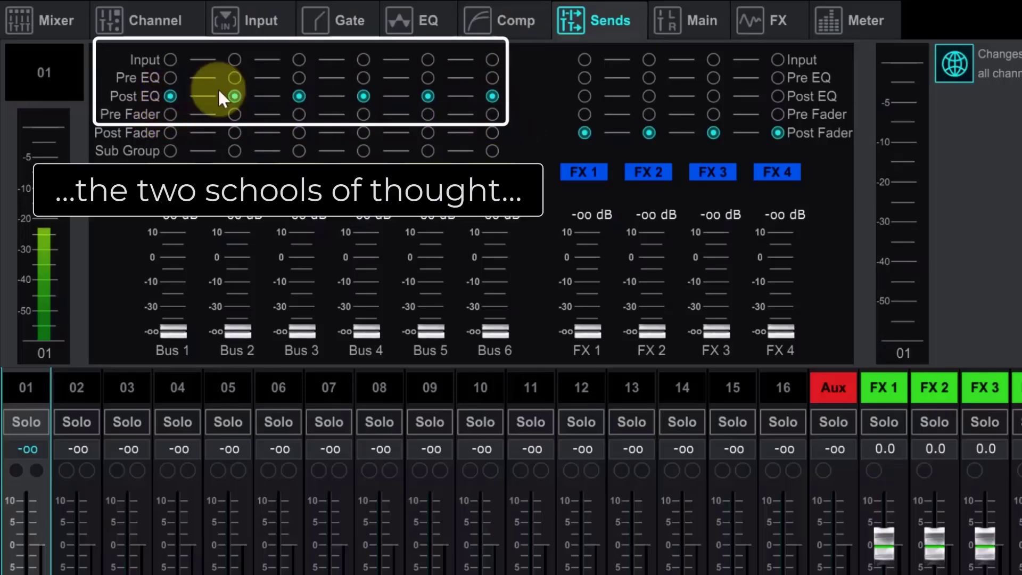
pyautogui.click(299, 96)
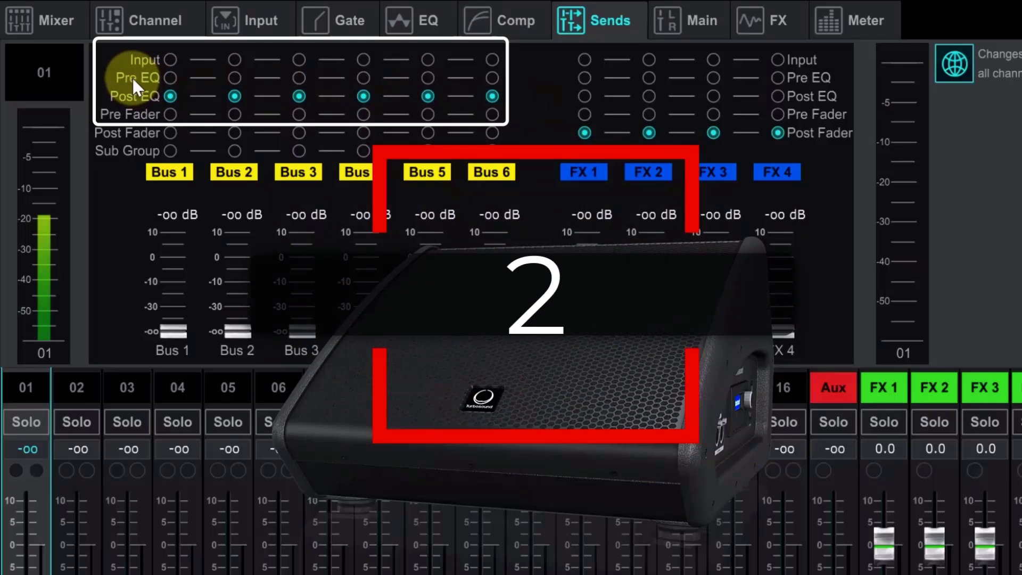
pyautogui.click(169, 78)
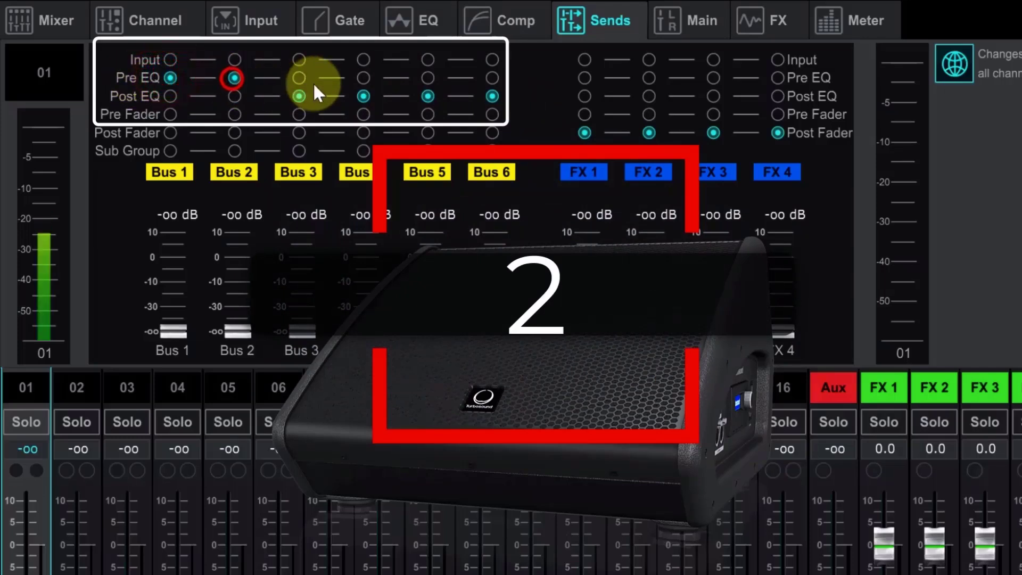
pyautogui.click(299, 78)
pyautogui.click(364, 78)
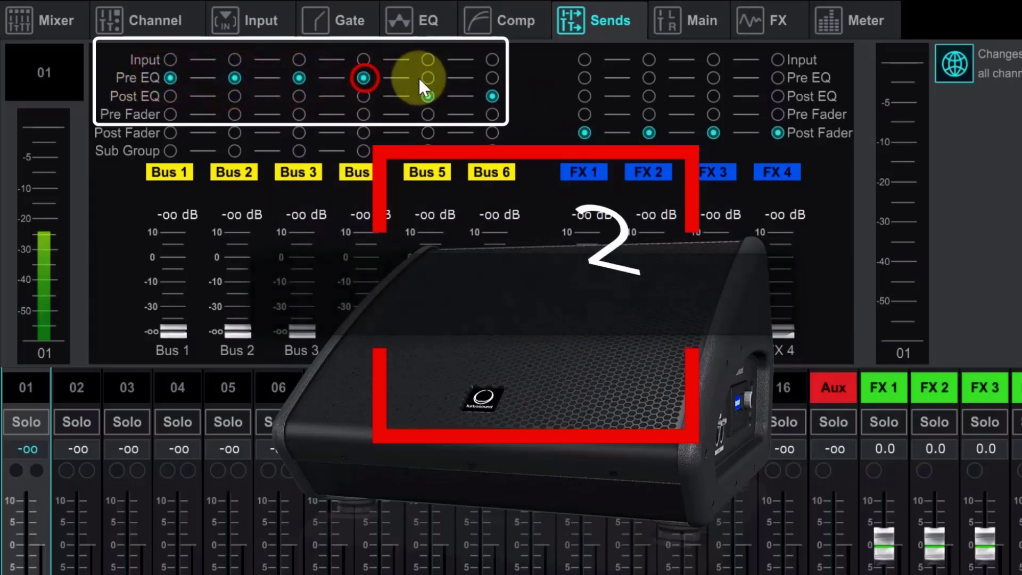
pyautogui.click(428, 77)
pyautogui.click(491, 78)
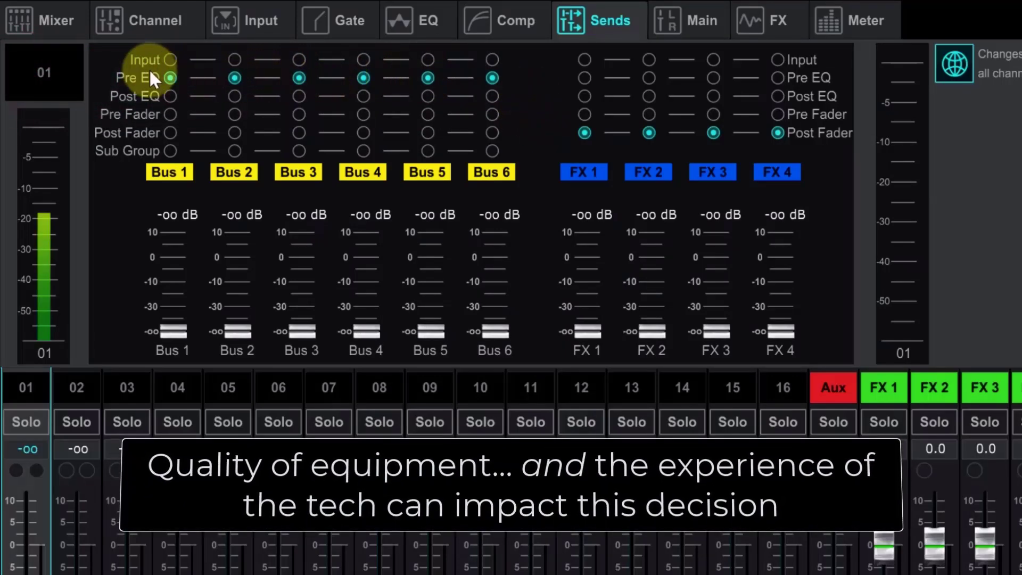
pyautogui.click(142, 69)
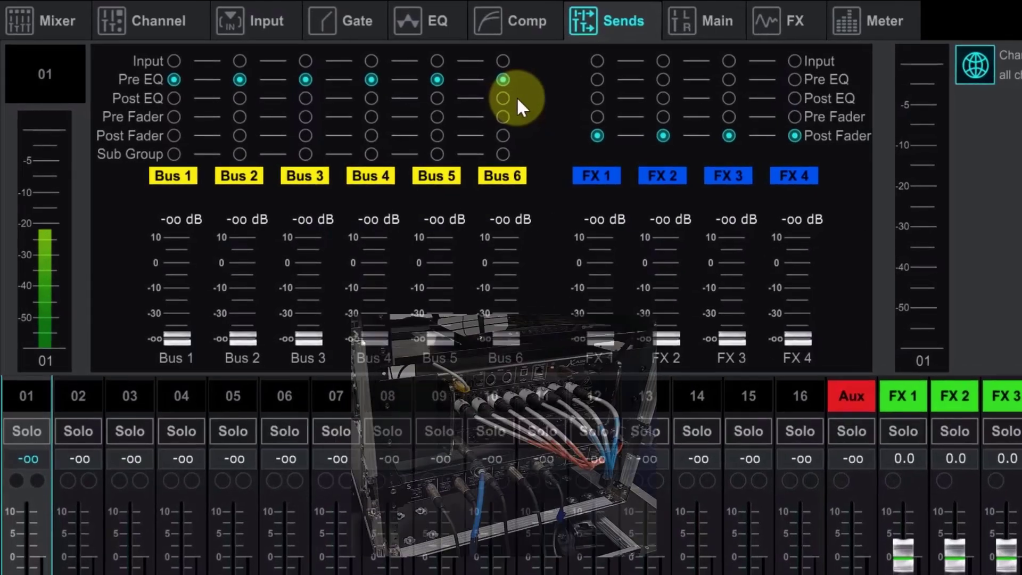
pyautogui.click(173, 98)
pyautogui.click(247, 101)
pyautogui.click(314, 101)
pyautogui.click(395, 104)
pyautogui.click(465, 104)
pyautogui.click(535, 105)
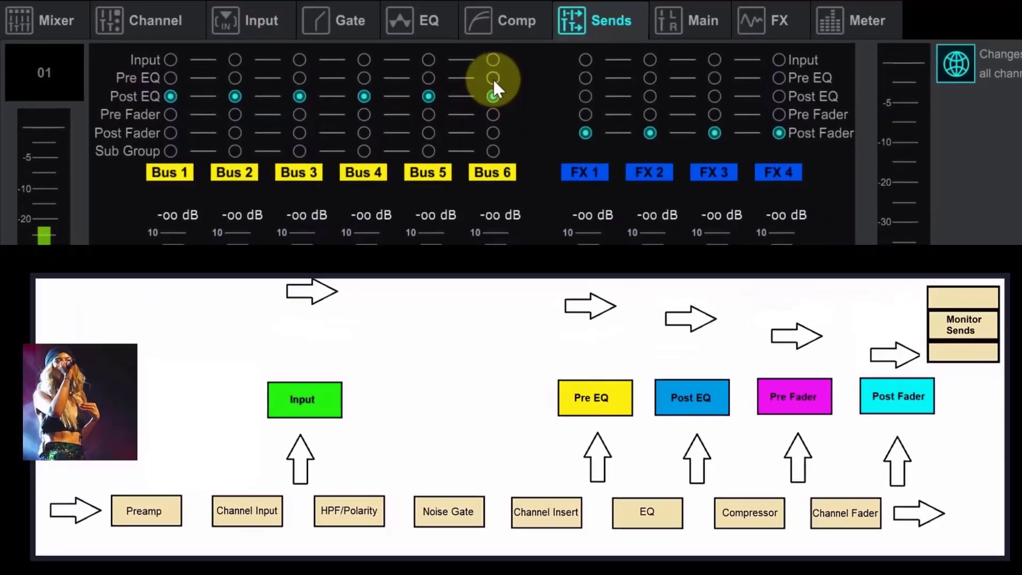
# Switch the Bus 6, 5, 4, 3 and 2 sends to Pre EQ.
pyautogui.click(493, 78)
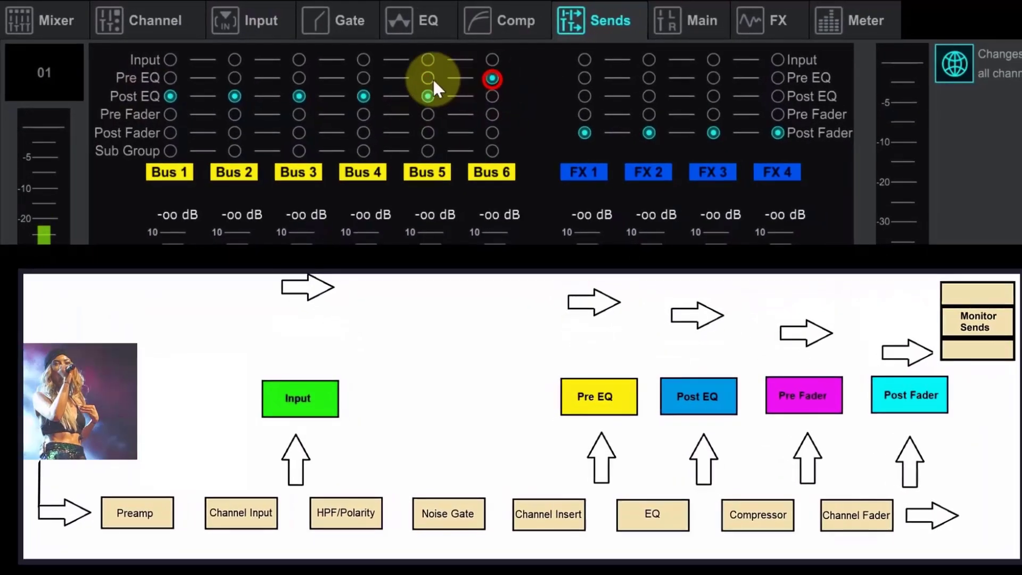
pyautogui.click(428, 78)
pyautogui.click(363, 78)
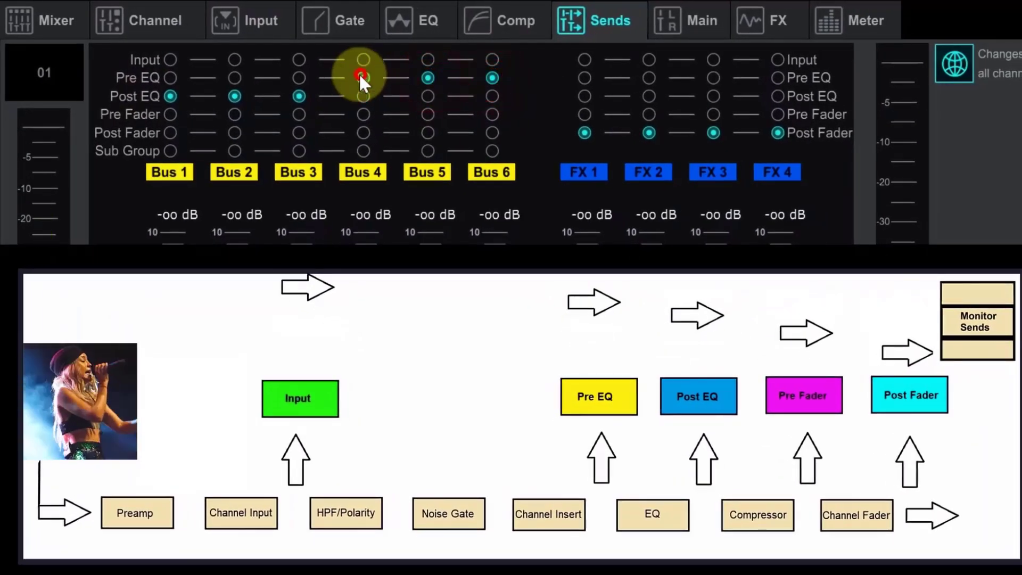
pyautogui.click(300, 78)
pyautogui.click(235, 78)
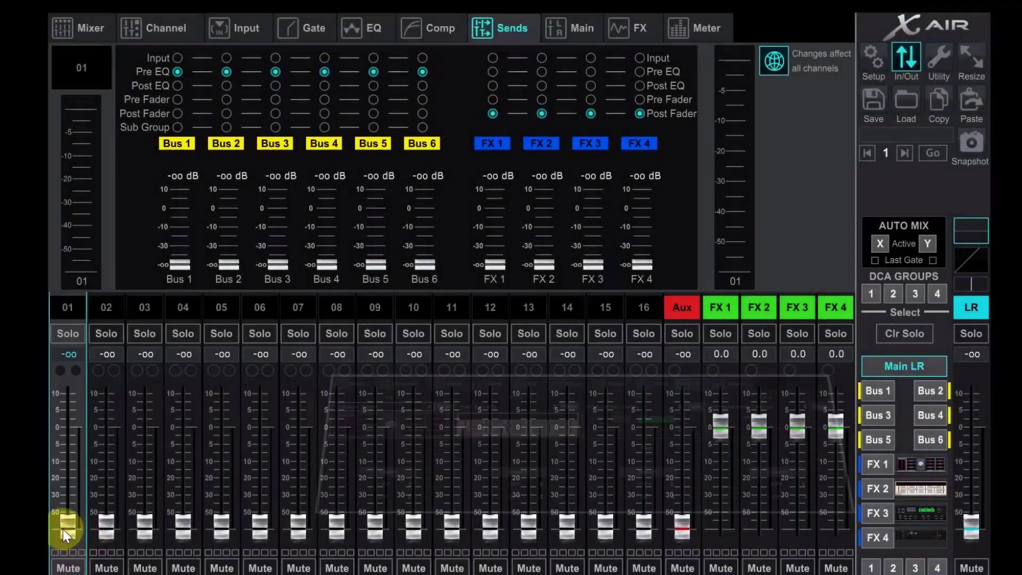
# Raise the channel 01 and main LR faders to 0 dB and push up the FX 2 and FX 3 sends.
pyautogui.moveTo(64, 528); pyautogui.dragTo(78, 426)
pyautogui.moveTo(966, 522); pyautogui.dragTo(979, 424)
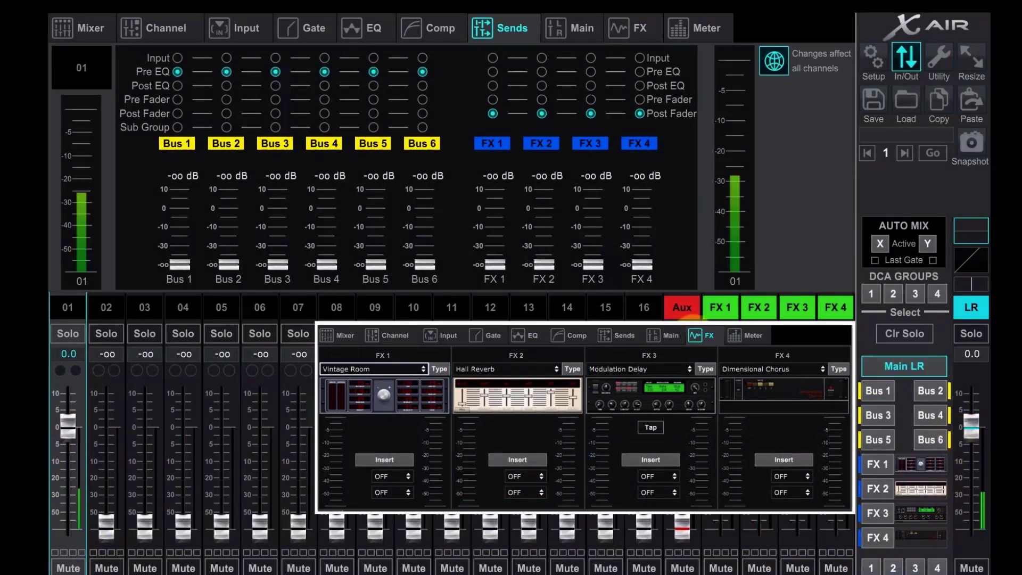
pyautogui.moveTo(548, 267); pyautogui.dragTo(553, 156)
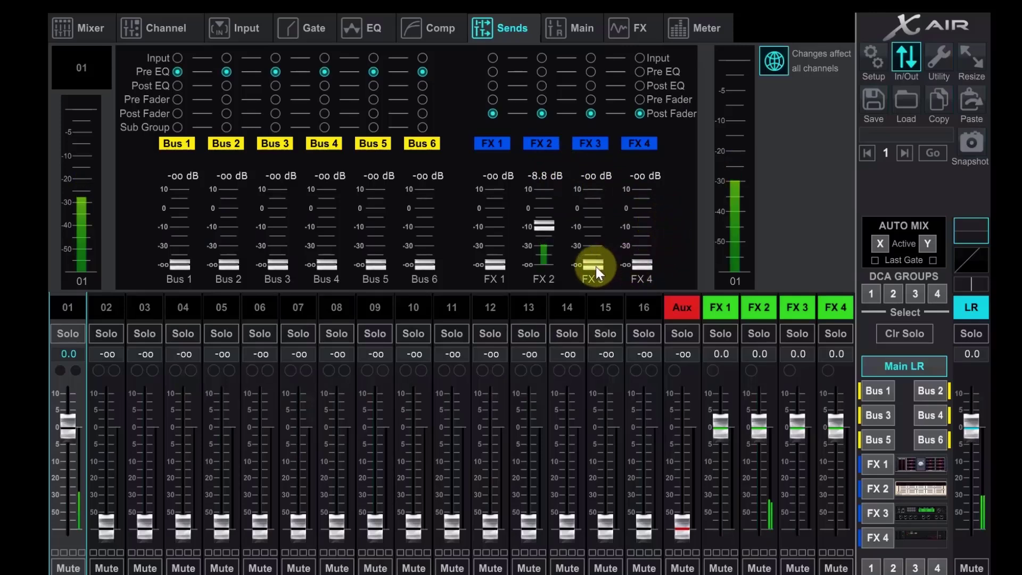
pyautogui.moveTo(596, 266); pyautogui.dragTo(599, 149)
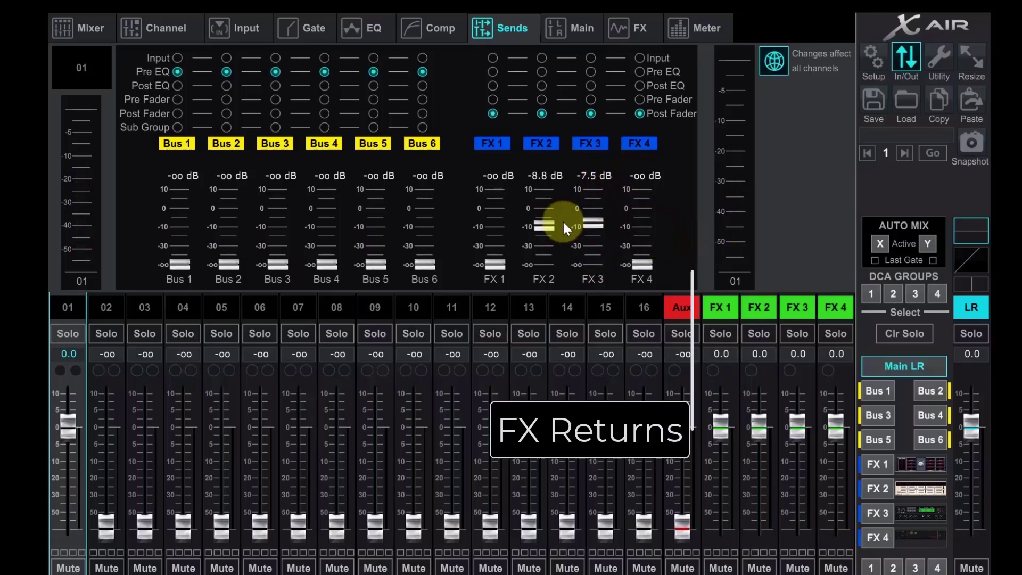
# Return the FX 2 and FX 3 sends to -oo and view the FX 1–4 main send levels.
pyautogui.moveTo(541, 224); pyautogui.dragTo(541, 375)
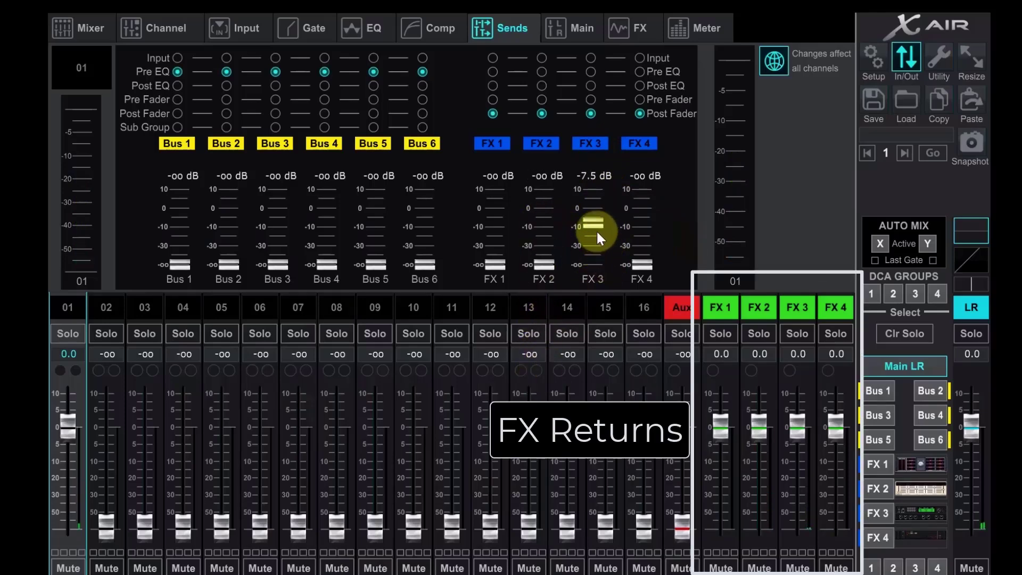
pyautogui.moveTo(596, 225); pyautogui.dragTo(580, 341)
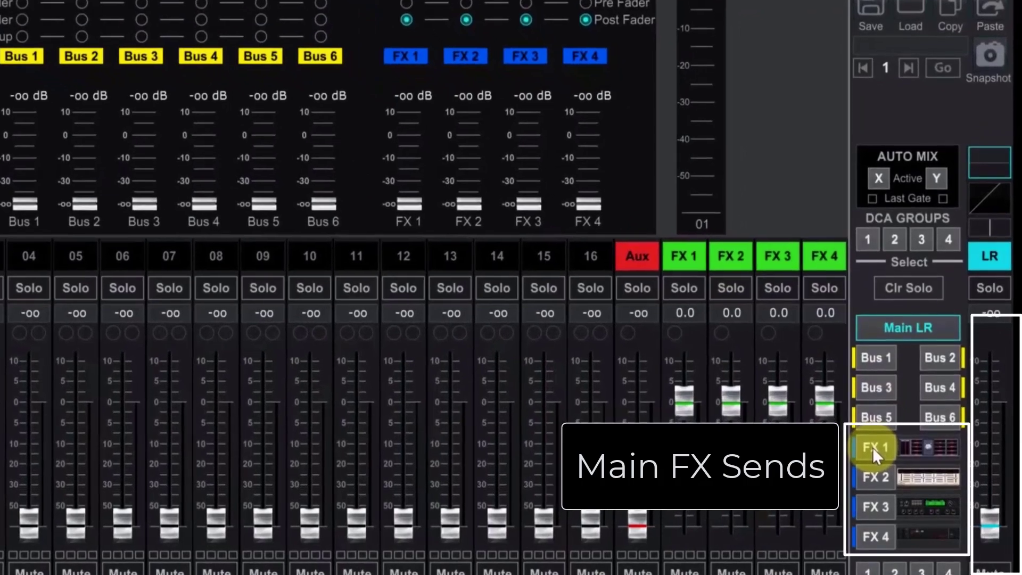
pyautogui.click(882, 466)
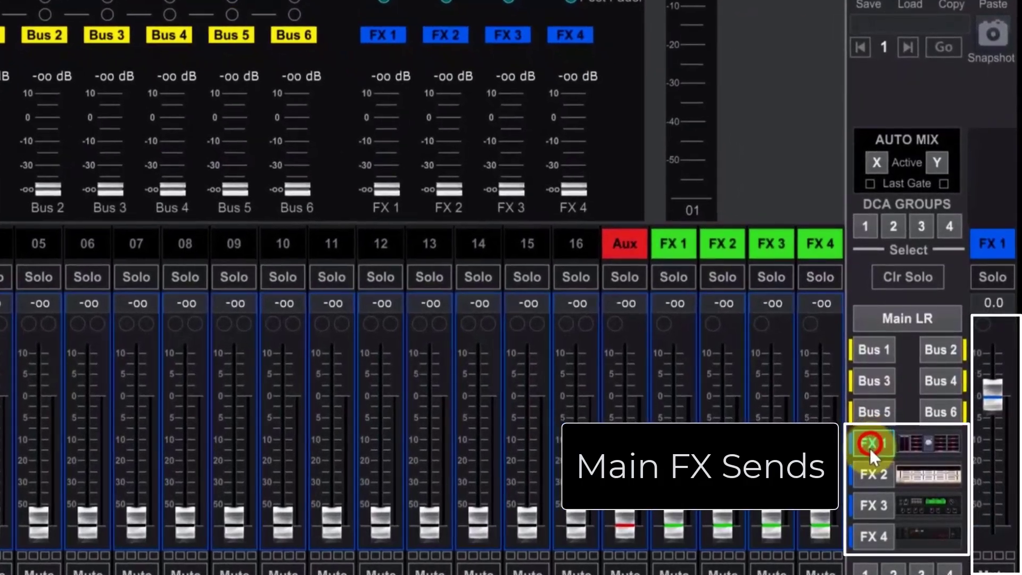
pyautogui.click(868, 472)
pyautogui.click(871, 503)
pyautogui.click(870, 534)
pyautogui.click(871, 505)
# Recheck the FX 2 and FX 1 main send levels, then show channel 1's Main page.
pyautogui.click(868, 472)
pyautogui.click(870, 447)
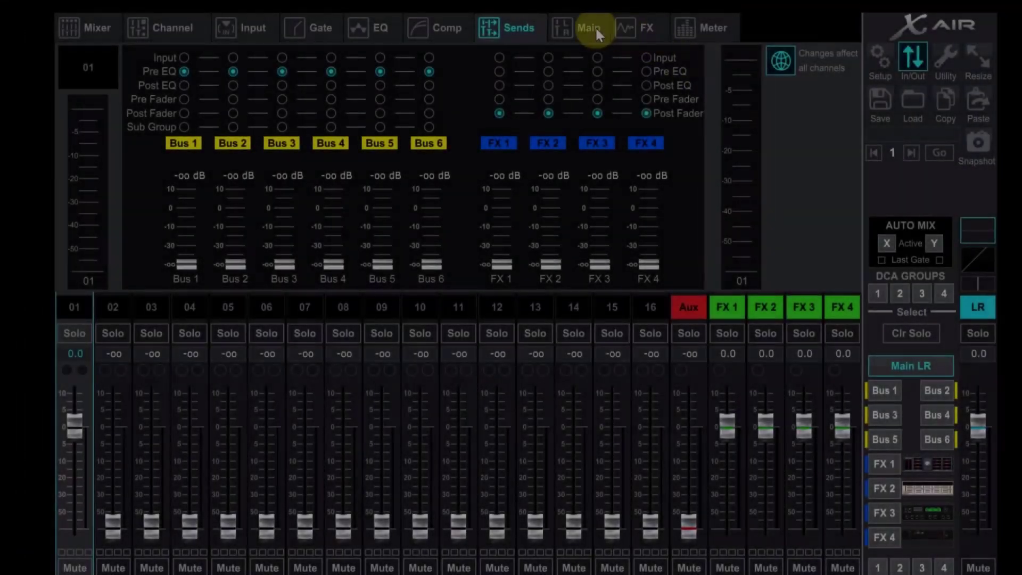
pyautogui.click(591, 27)
pyautogui.click(328, 197)
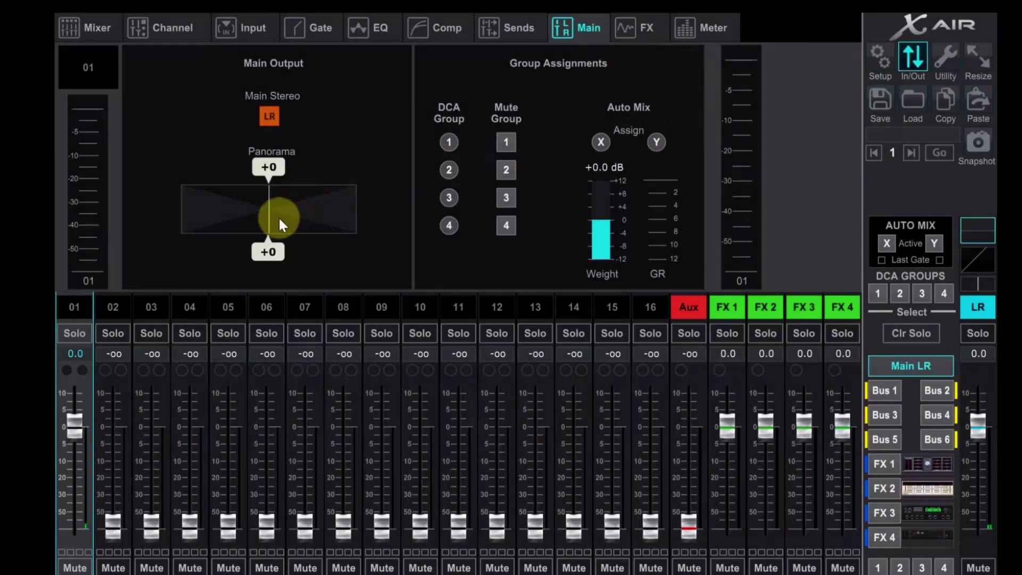
# Nudge channel 1's panorama, then turn its Main Stereo LR assignment off and back on.
pyautogui.moveTo(270, 218)
pyautogui.mouseDown()
pyautogui.moveTo(164, 216)
pyautogui.moveTo(399, 218)
pyautogui.moveTo(283, 214)
pyautogui.mouseUp()
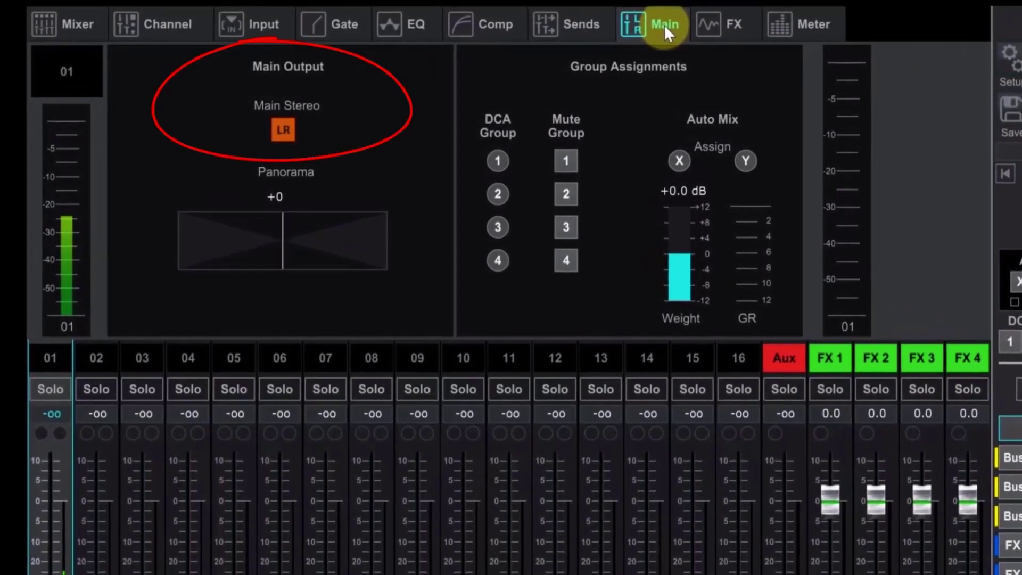
pyautogui.click(283, 130)
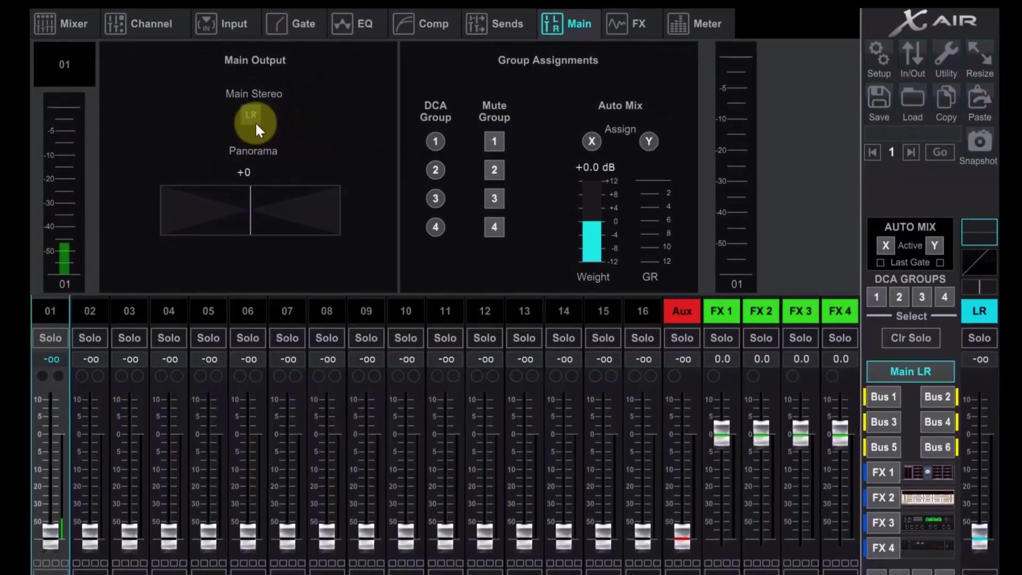
pyautogui.click(257, 120)
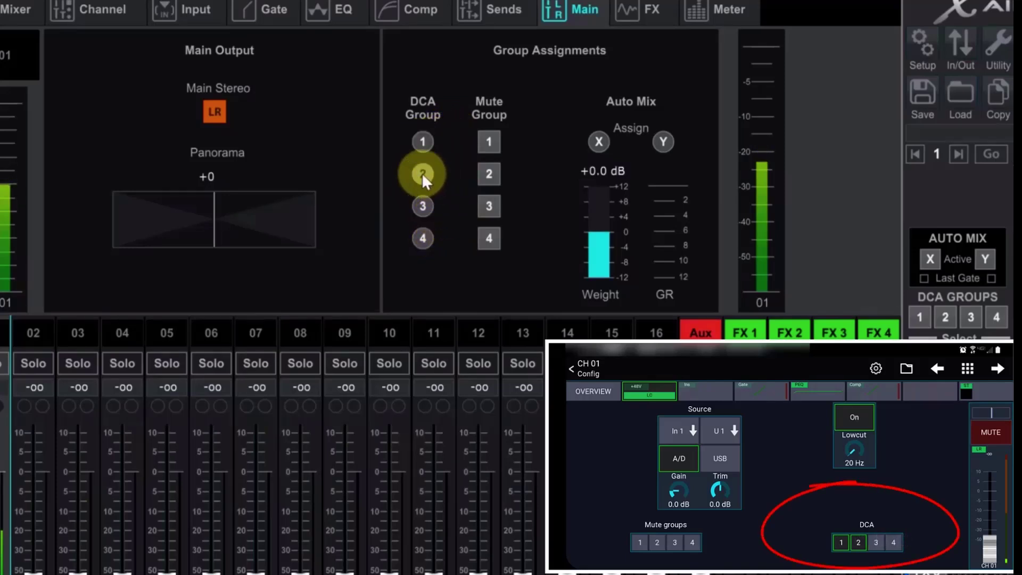
# Try DCA group 3 and automix group Y on channel 1, settling on automix group X.
pyautogui.click(425, 208)
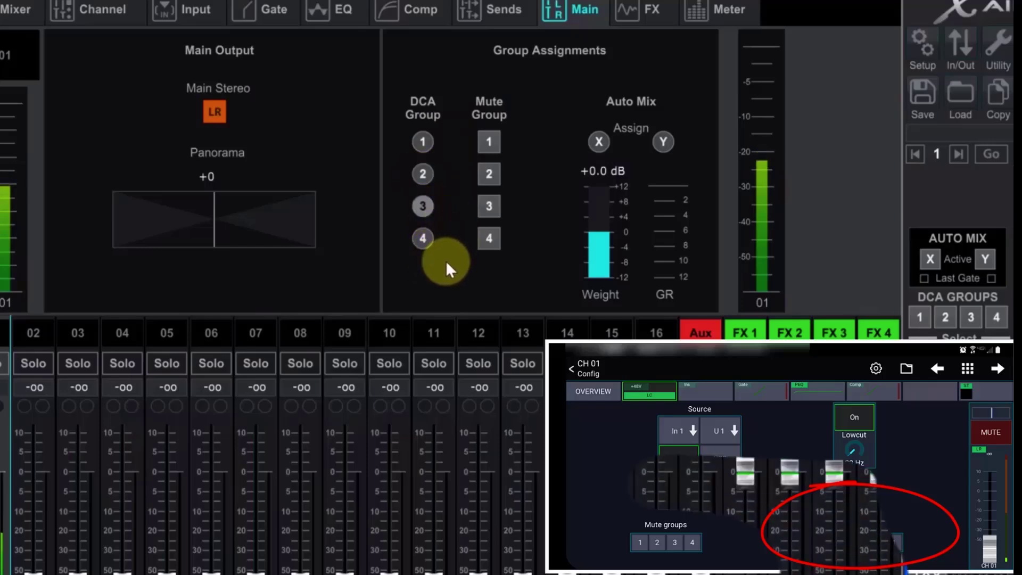
pyautogui.click(423, 206)
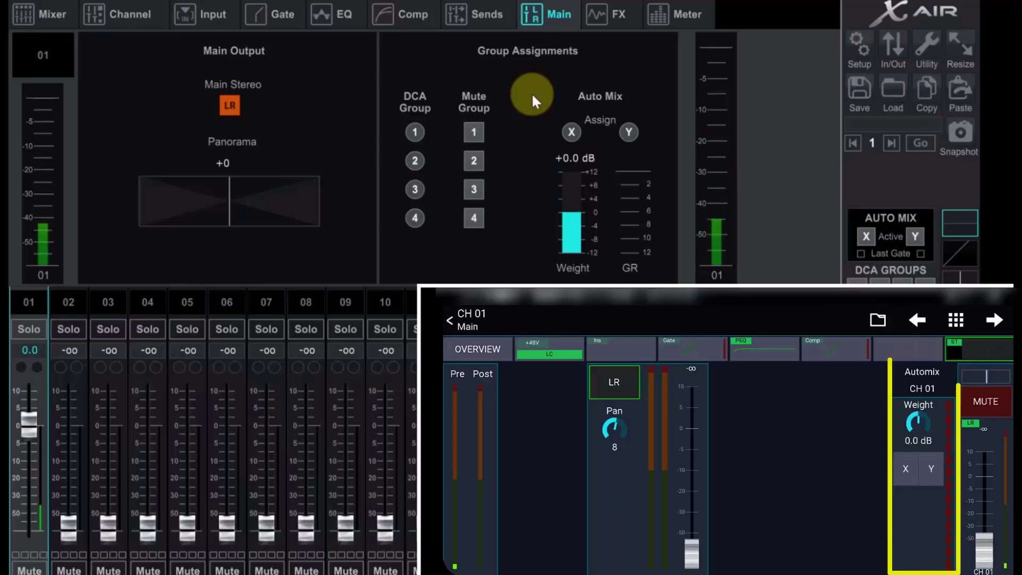
pyautogui.click(572, 131)
pyautogui.click(619, 134)
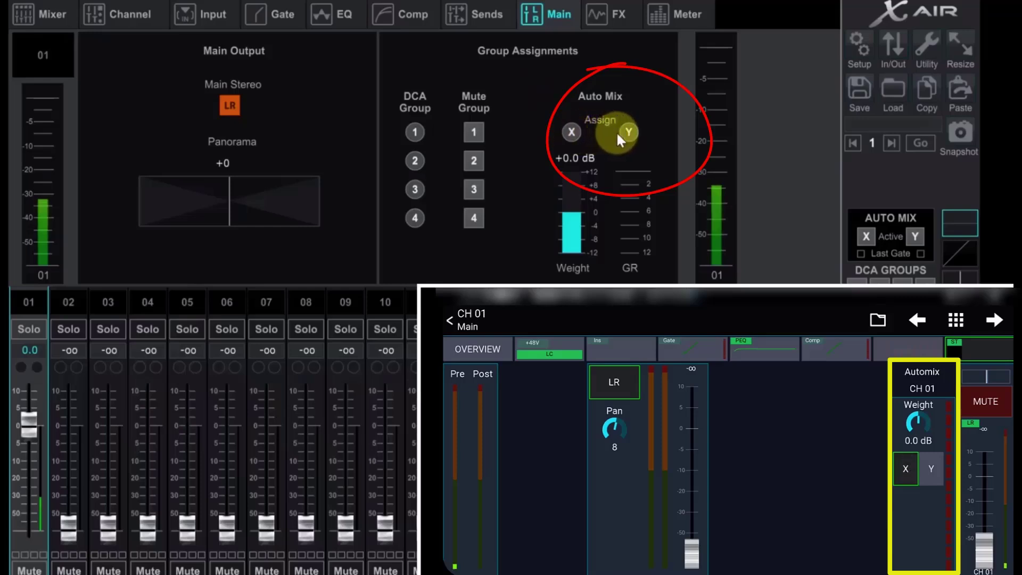
pyautogui.click(585, 132)
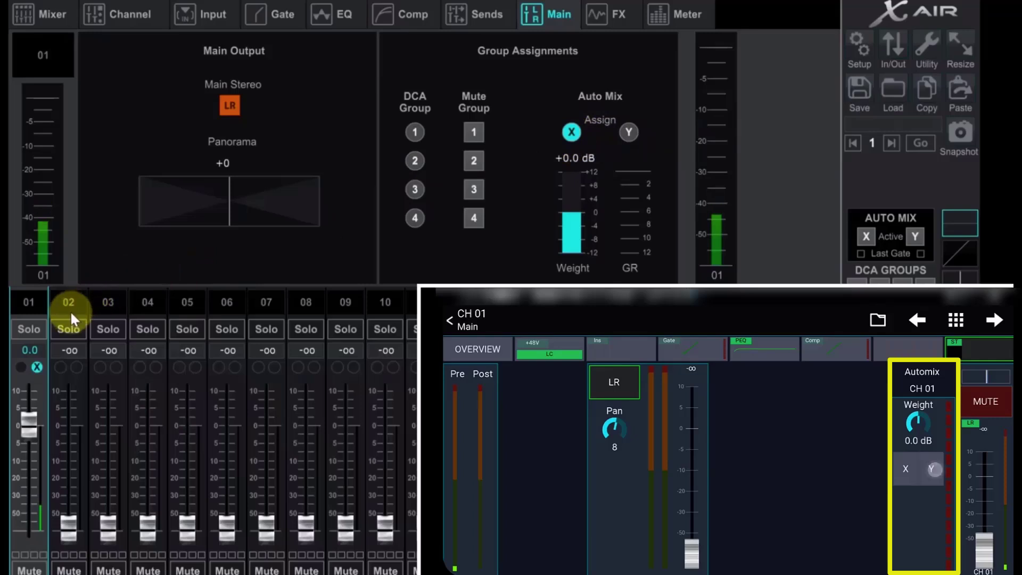
# Add channel 2 to automix group X, then assign and remove channel 03.
pyautogui.click(70, 319)
pyautogui.click(578, 136)
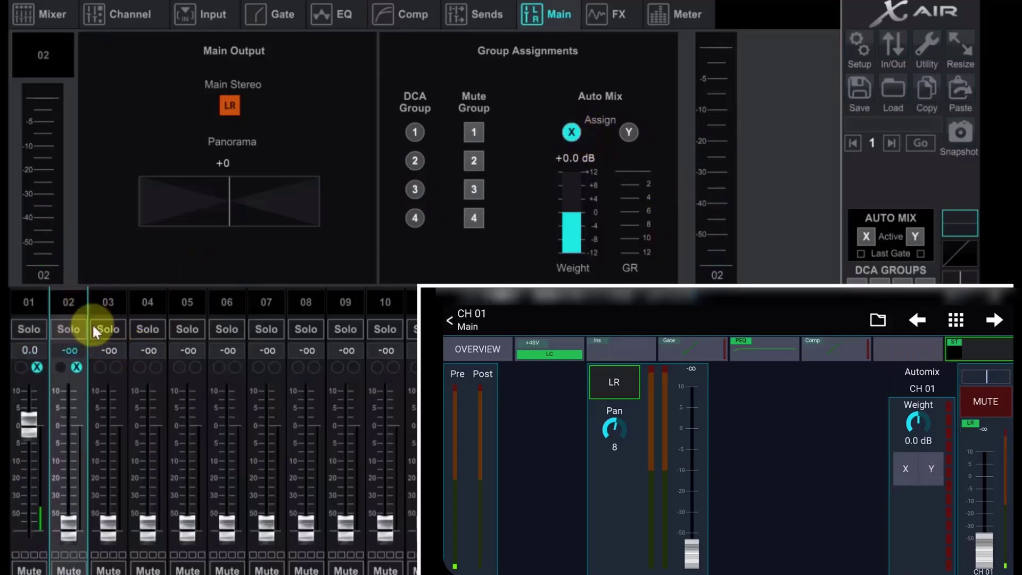
pyautogui.click(105, 319)
pyautogui.click(572, 134)
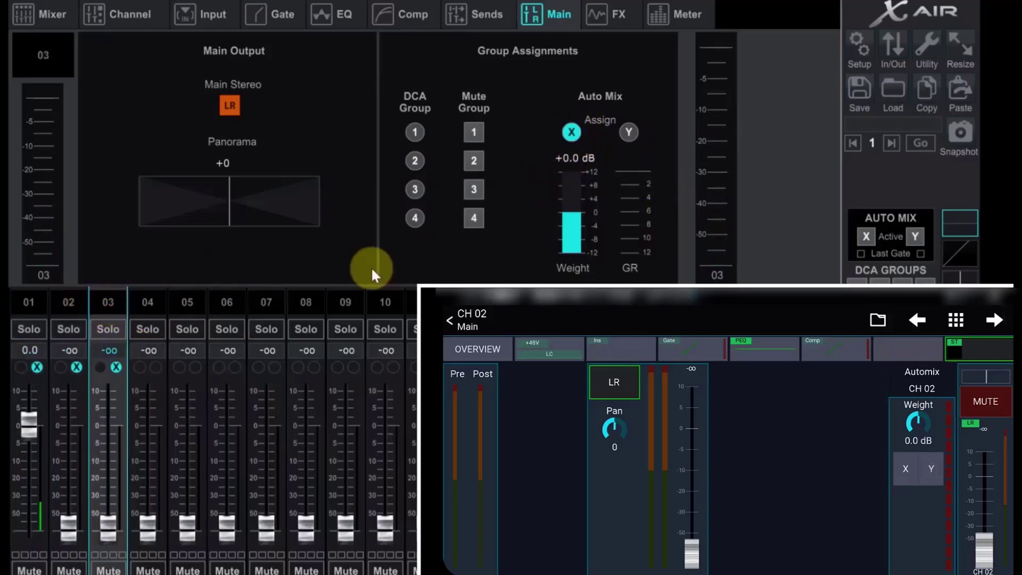
pyautogui.click(115, 368)
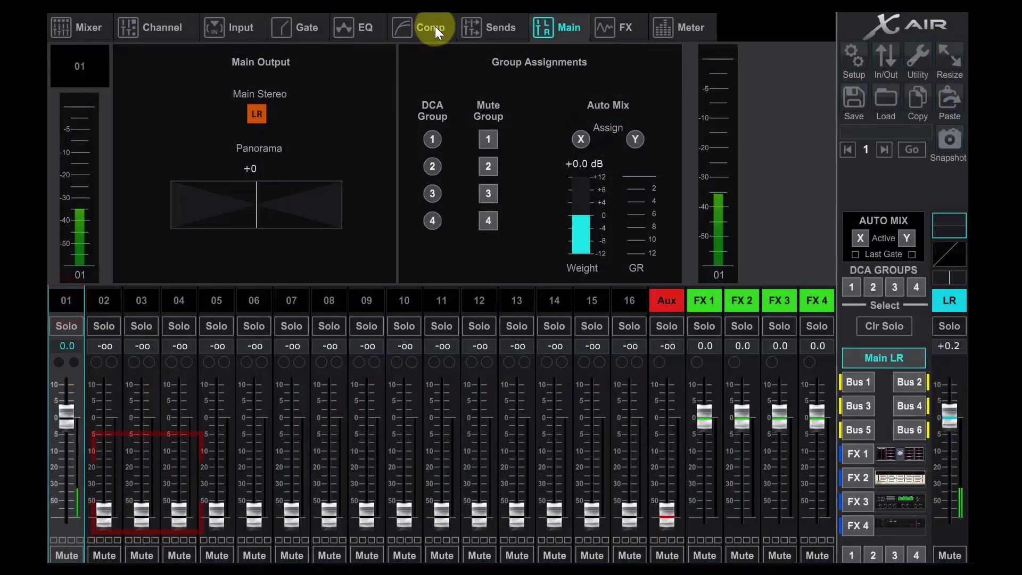
# Show channel 01's compressor page with ratio 3.0, 0.0 dB threshold and its presets.
pyautogui.click(436, 26)
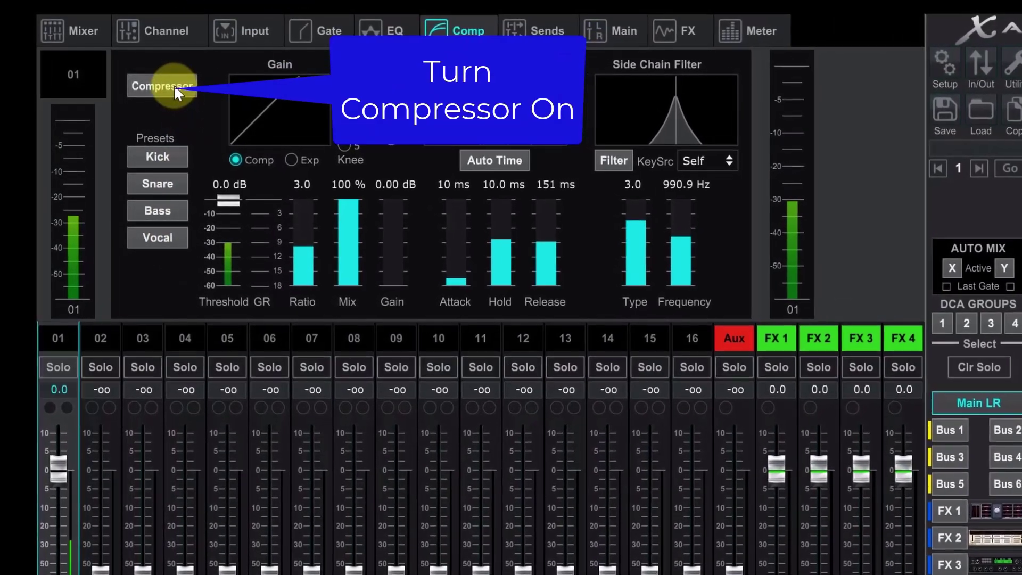
# Enable the compressor, load the Kick preset and drop the threshold to about -36 dB.
pyautogui.click(172, 80)
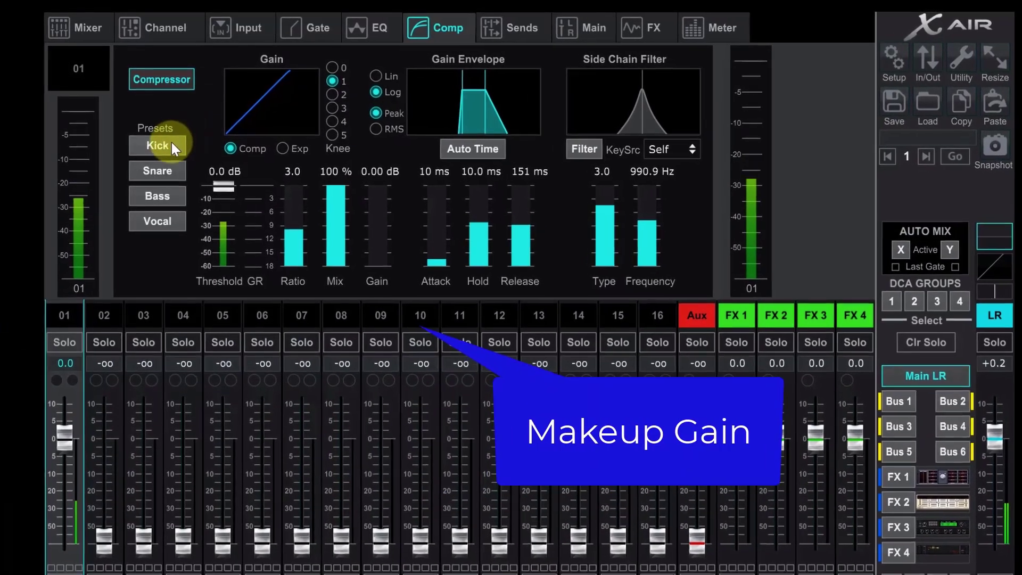
pyautogui.click(172, 145)
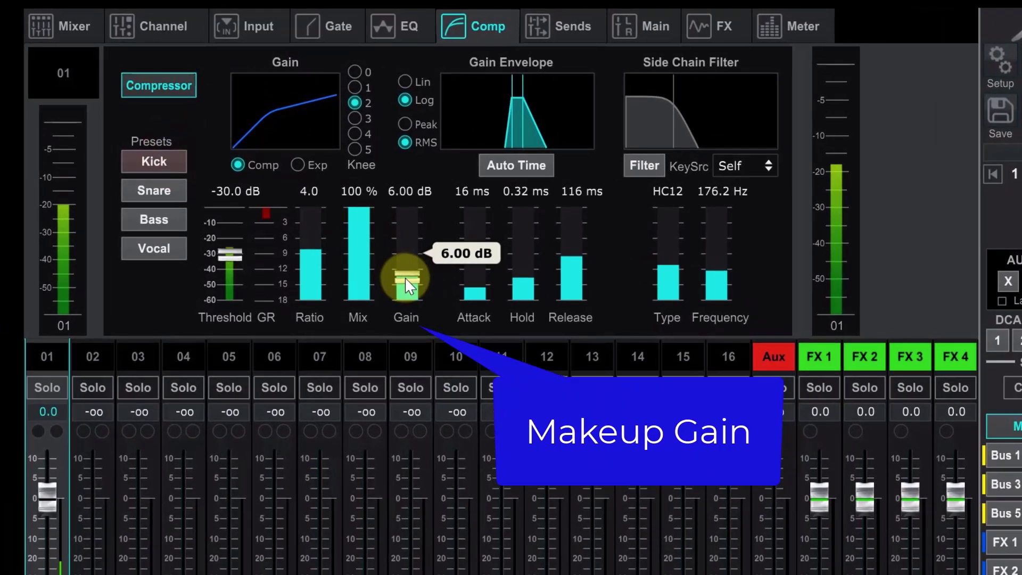
pyautogui.moveTo(408, 288)
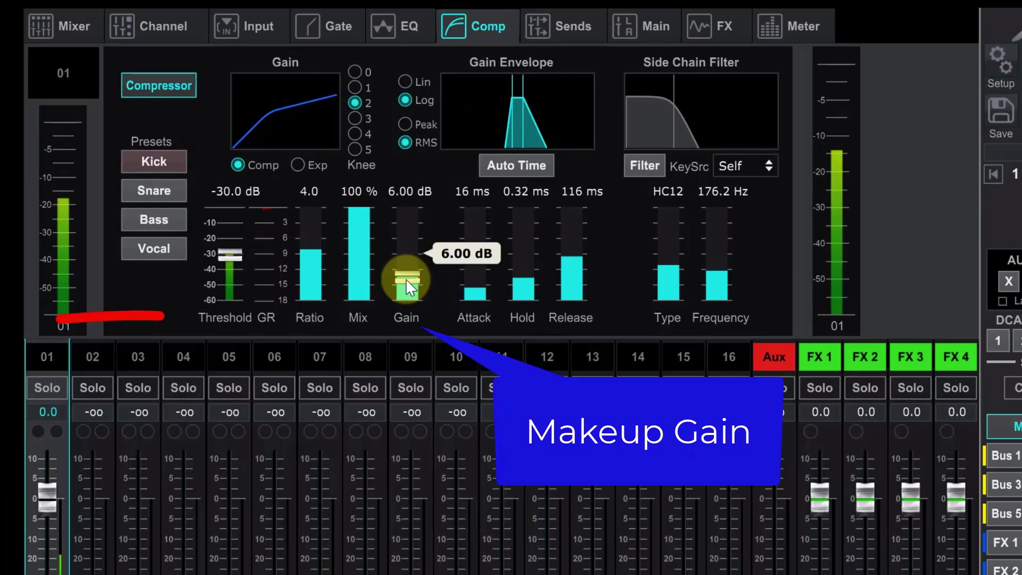
pyautogui.click(230, 254)
pyautogui.moveTo(230, 254); pyautogui.dragTo(225, 283)
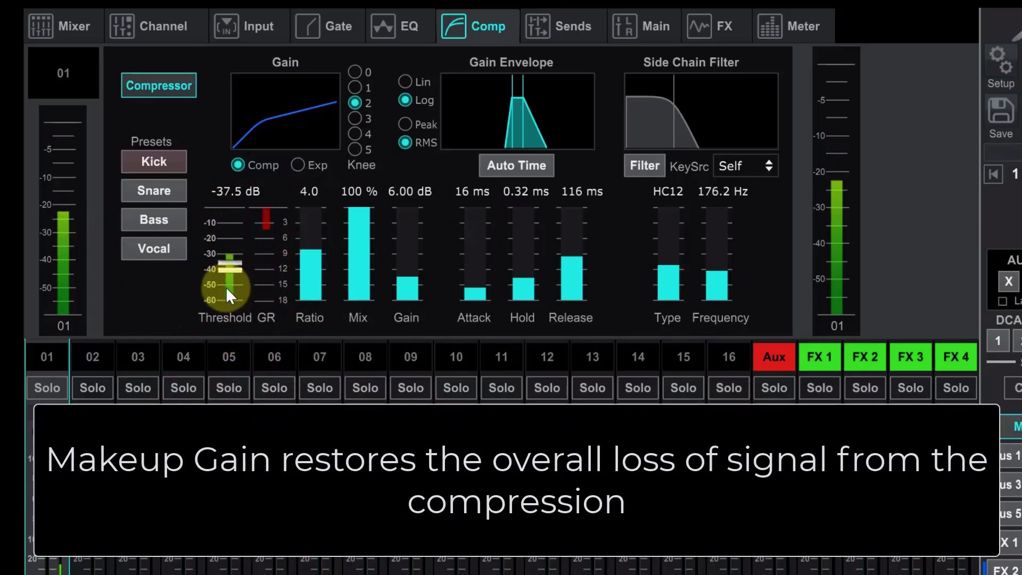
# Try the Bass and Snare presets, raising threshold to -23.5 dB and attack to 49 ms.
pyautogui.click(174, 212)
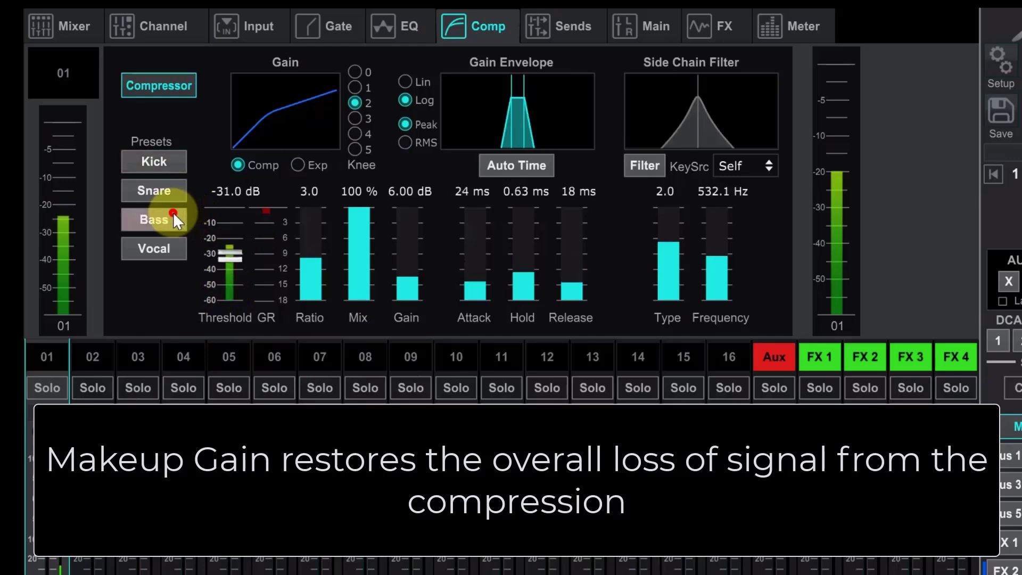
pyautogui.click(164, 190)
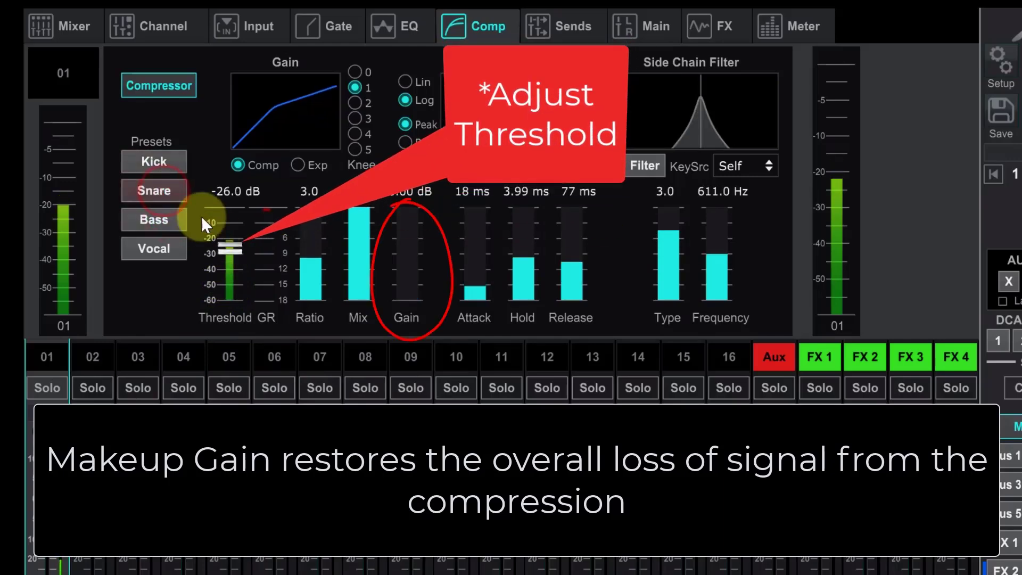
pyautogui.moveTo(228, 253); pyautogui.dragTo(231, 232)
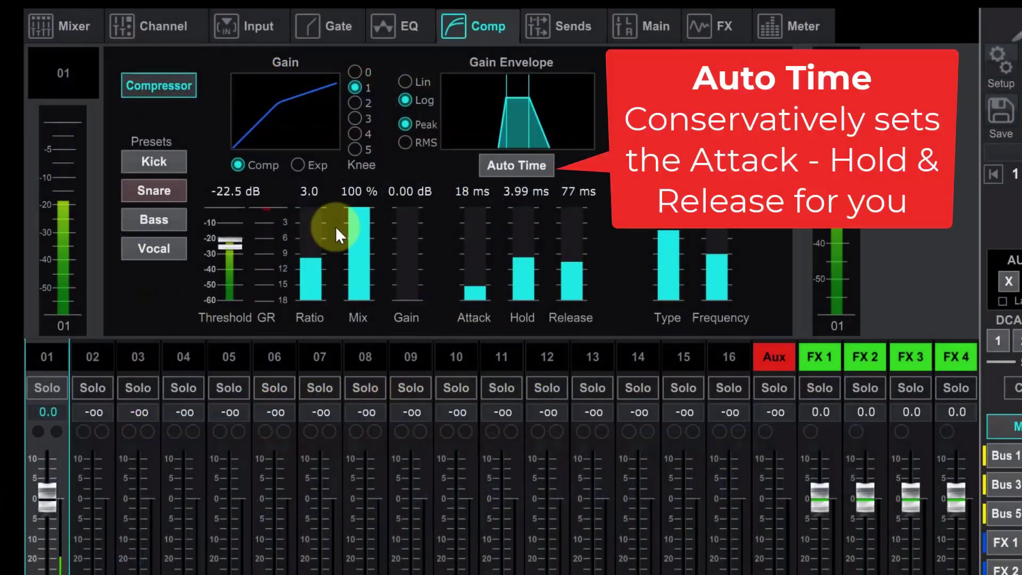
pyautogui.click(462, 275)
pyautogui.moveTo(468, 273); pyautogui.dragTo(478, 222)
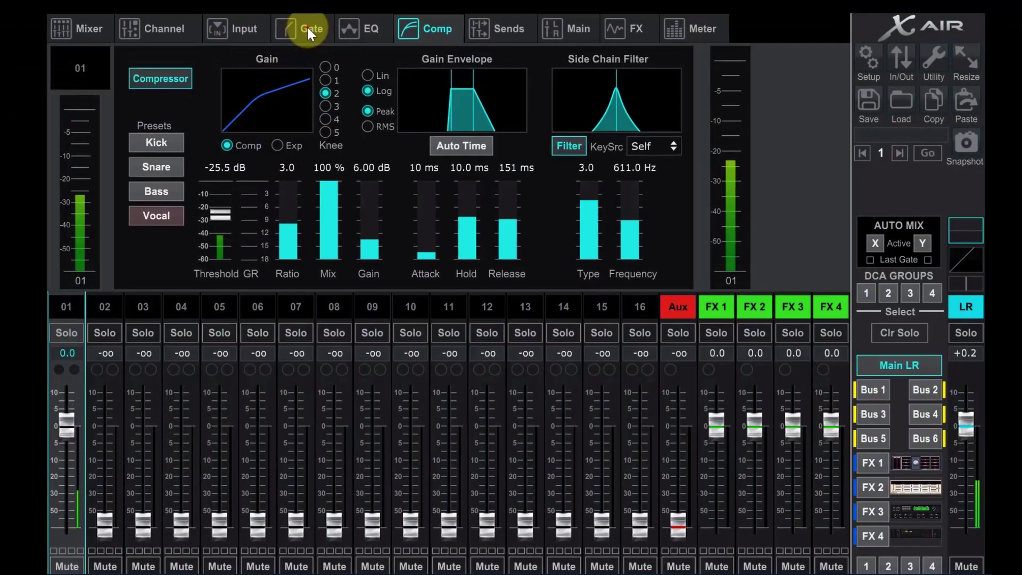
# Enable channel 01's noise gate on the Gate page and apply the Kick preset.
pyautogui.click(314, 17)
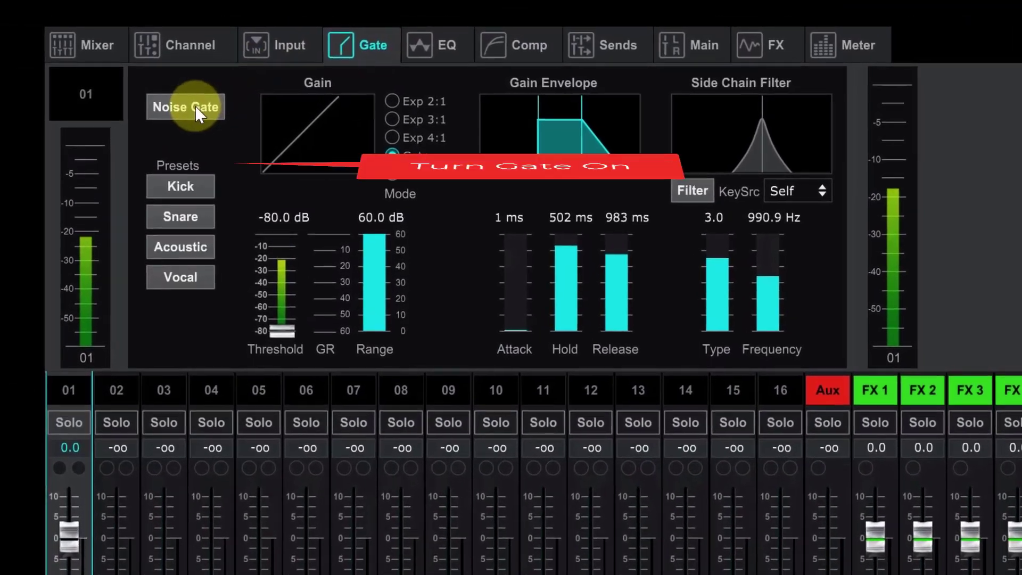
pyautogui.click(177, 86)
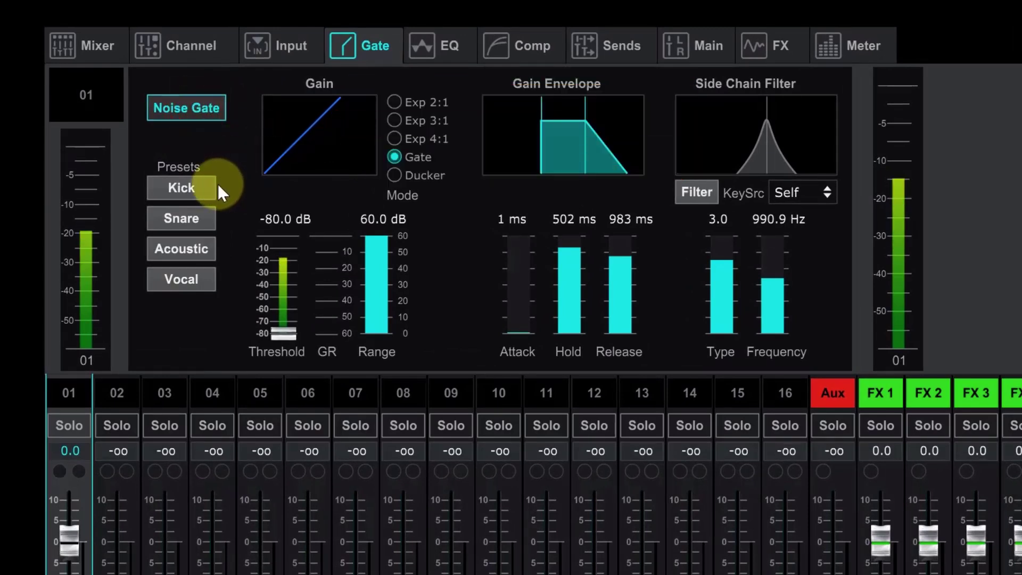
pyautogui.click(192, 187)
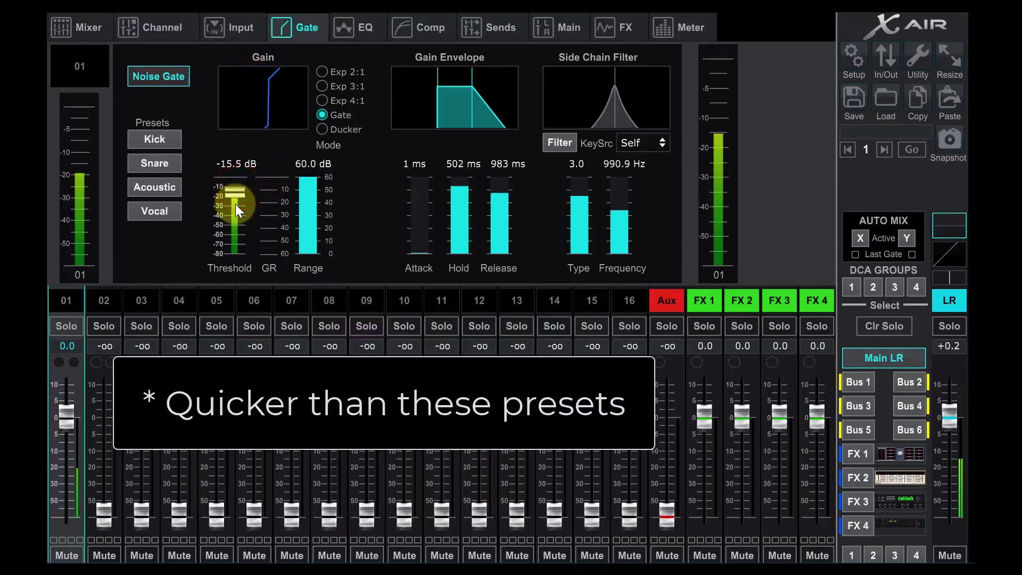
# Load Kick, adjust attack 7 ms, hold 50.2 ms, release 141 ms, then apply the Vocal gate preset.
pyautogui.click(157, 143)
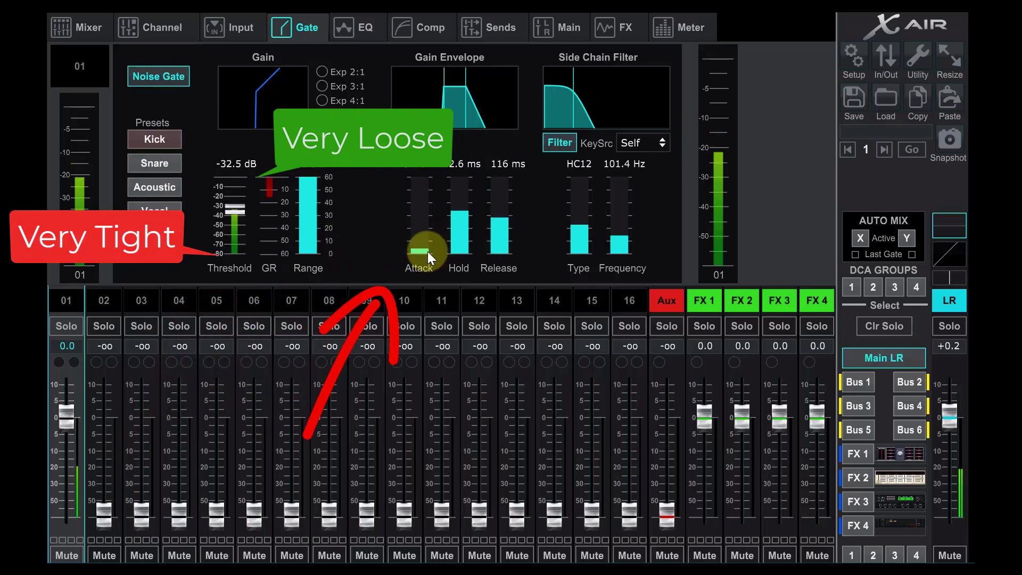
pyautogui.moveTo(426, 251); pyautogui.dragTo(426, 261)
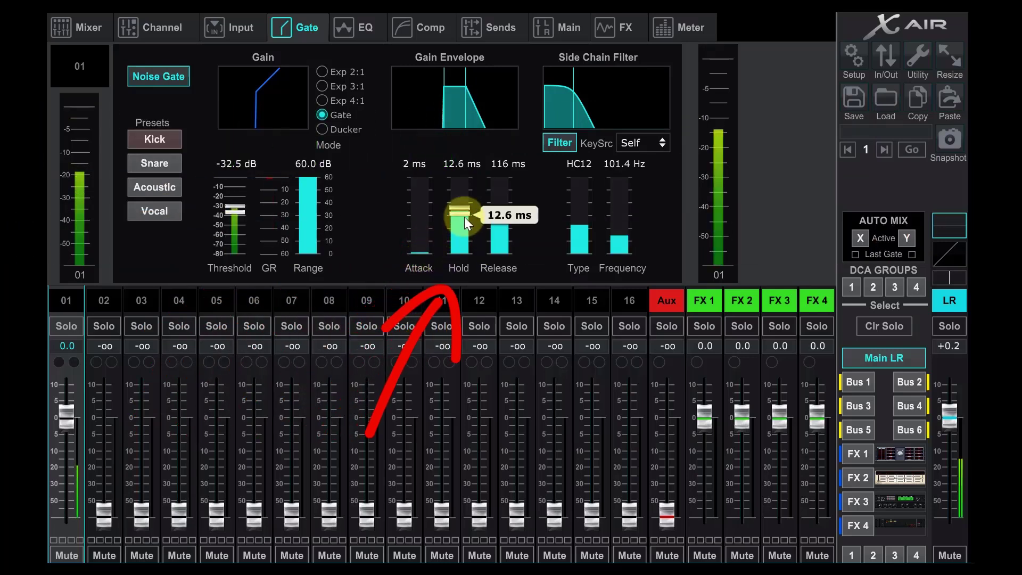
pyautogui.moveTo(461, 209)
pyautogui.mouseDown()
pyautogui.moveTo(464, 185)
pyautogui.moveTo(472, 188)
pyautogui.mouseUp()
pyautogui.moveTo(500, 221)
pyautogui.mouseDown()
pyautogui.moveTo(501, 205)
pyautogui.moveTo(493, 234)
pyautogui.moveTo(502, 222)
pyautogui.moveTo(479, 228)
pyautogui.mouseUp()
pyautogui.click(146, 205)
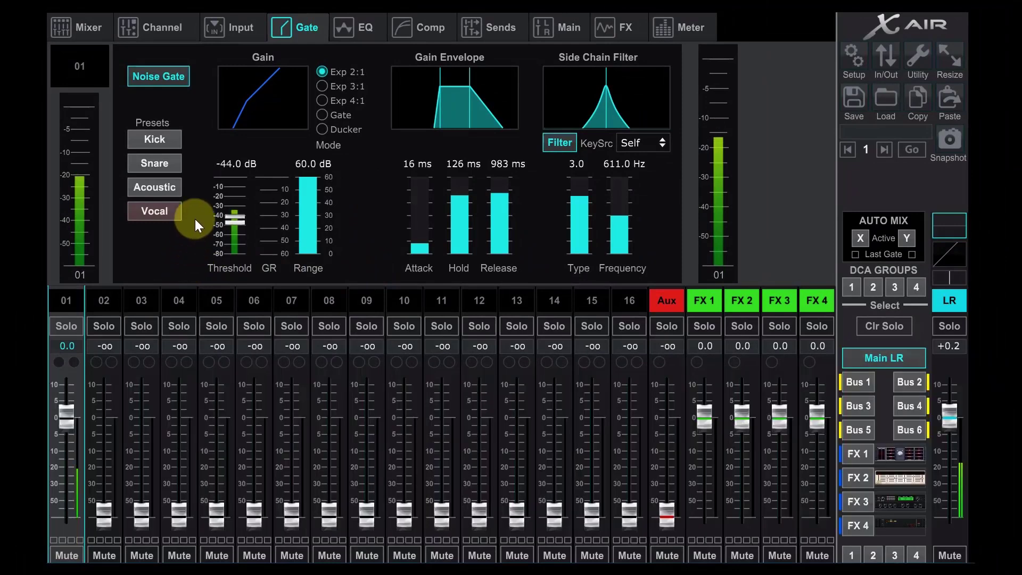
# Apply the Kick gate preset twice so it reads Gate mode, -32.5 dB, HC12 at 101.4 Hz.
pyautogui.click(168, 139)
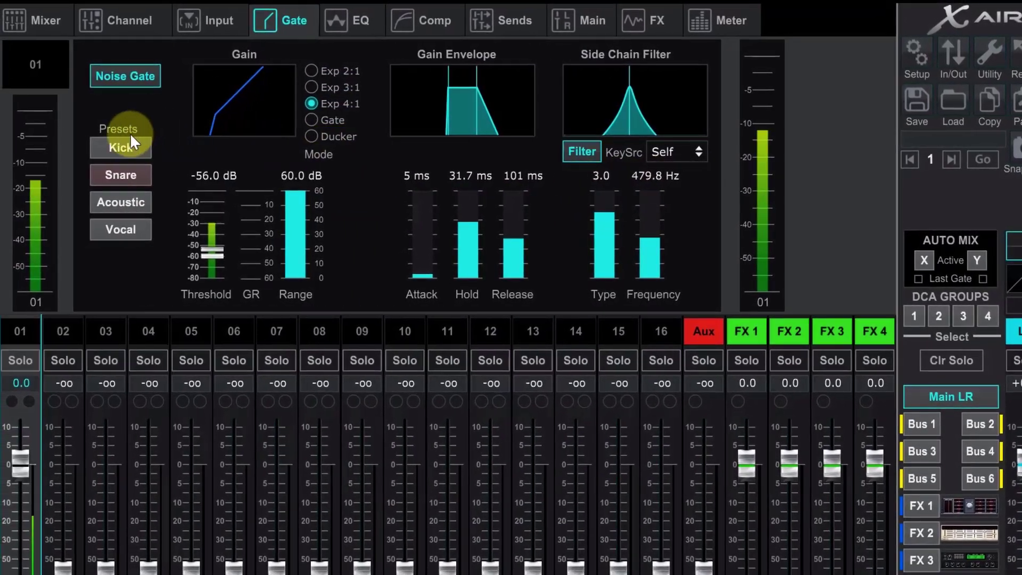
pyautogui.click(131, 140)
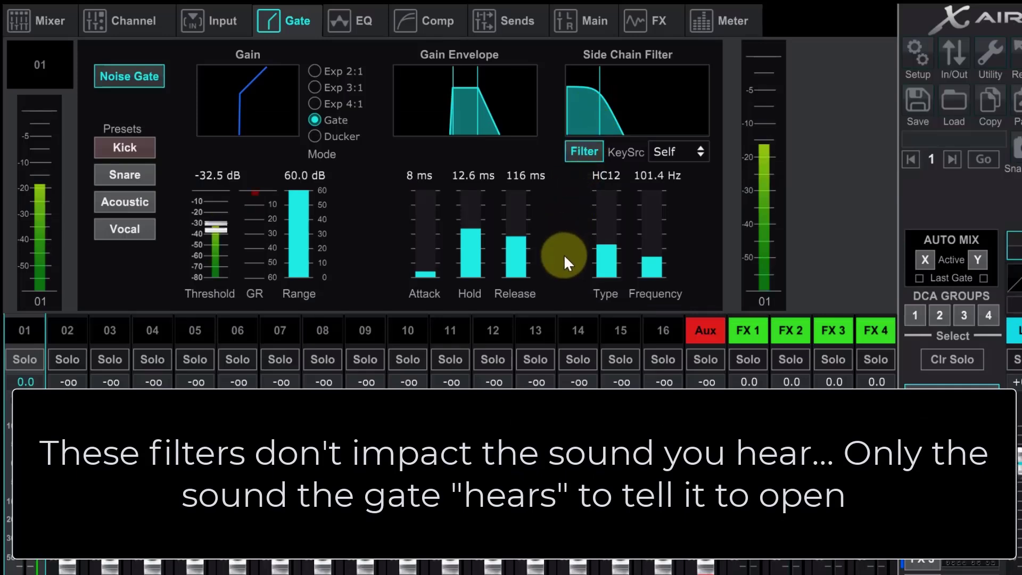
# Try the Snare gate preset, moving the side-chain filter frequency to 328.1 Hz, then 276.1 Hz.
pyautogui.click(151, 171)
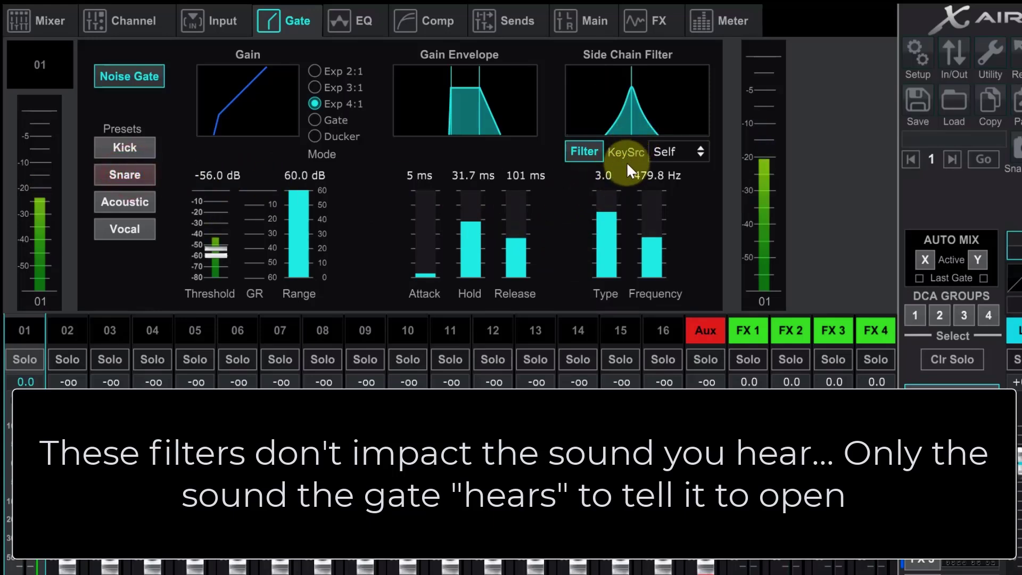
pyautogui.moveTo(659, 248); pyautogui.dragTo(659, 299)
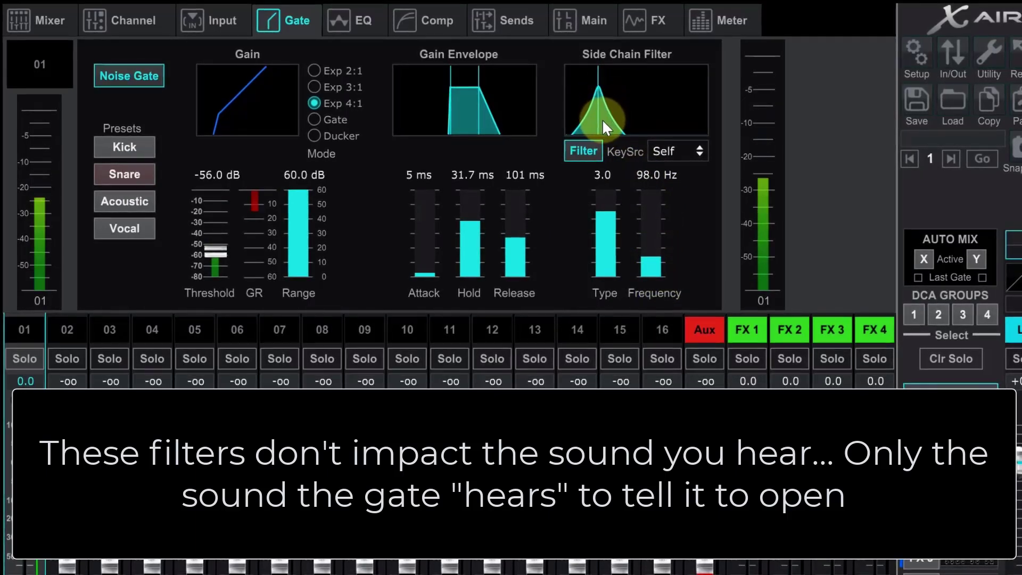
pyautogui.moveTo(659, 211)
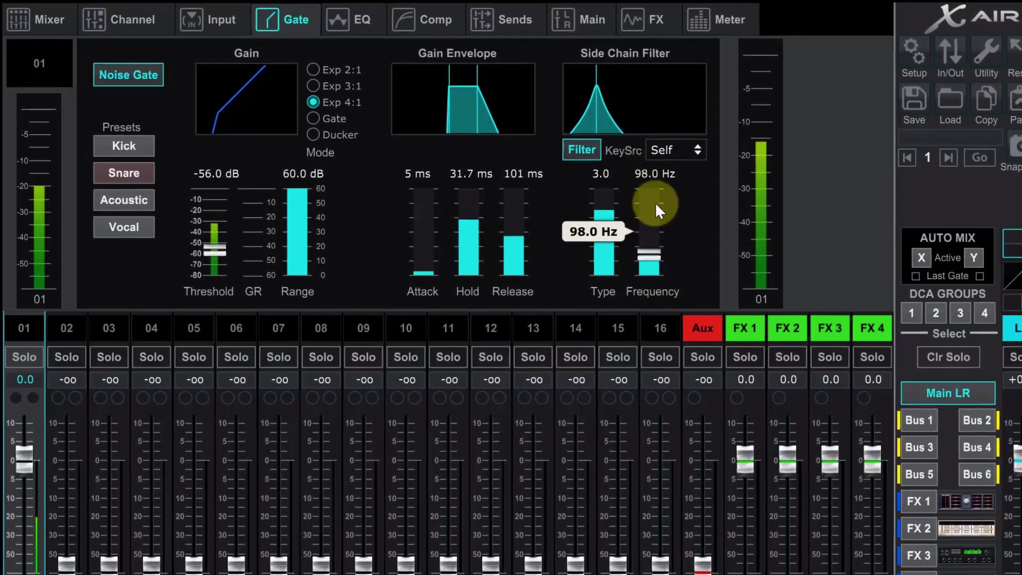
pyautogui.moveTo(658, 261); pyautogui.dragTo(660, 209)
# Reload the Kick preset, raise the gate threshold to -18.0 dB, and switch the noise gate off.
pyautogui.click(143, 138)
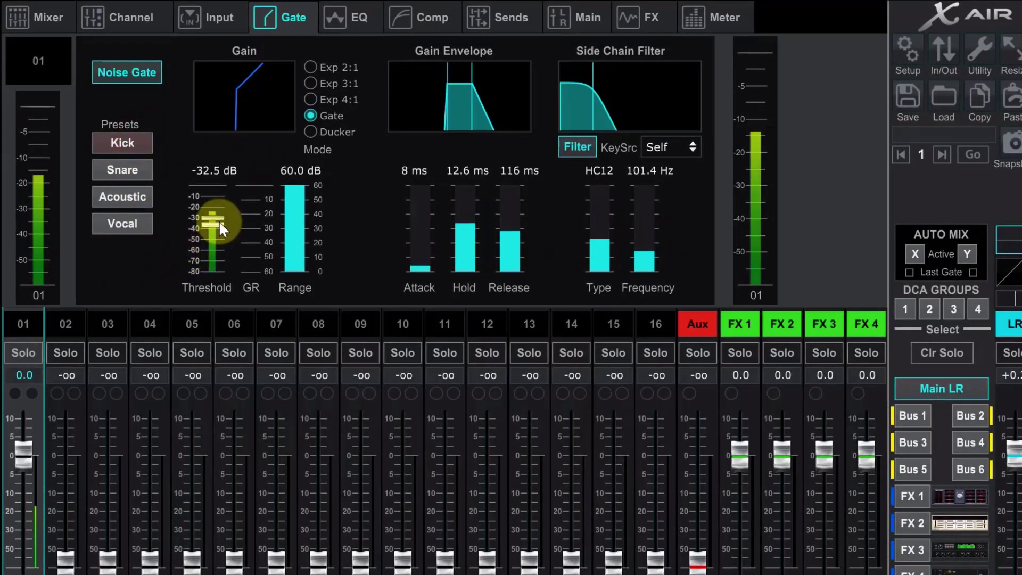
pyautogui.moveTo(221, 191); pyautogui.dragTo(221, 189)
pyautogui.click(152, 75)
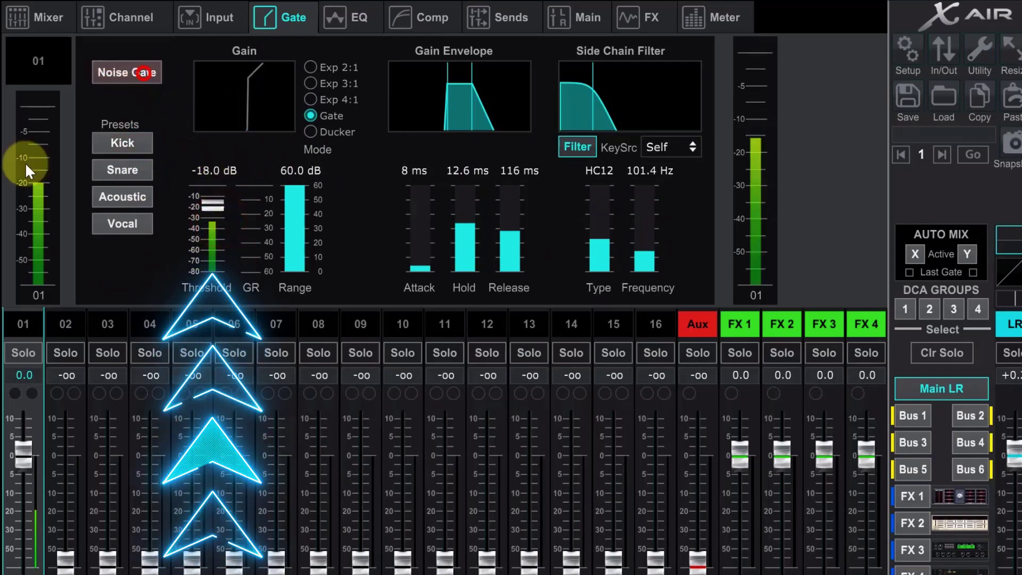